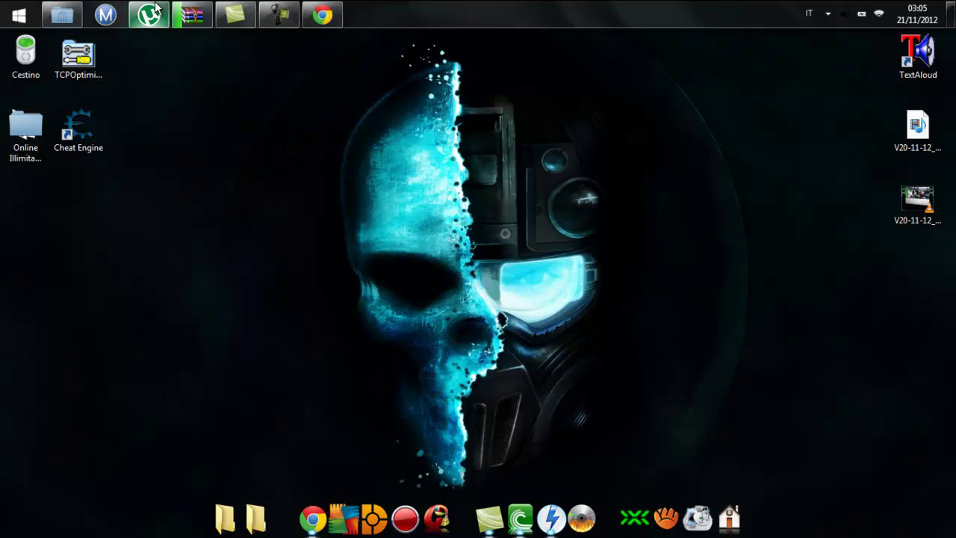
Step: In µTorrent, select the Family Guy Back To The Multiverse torrent to view its files, and minimize the window
{"action": "left_click", "coordinate": [209, 74]}
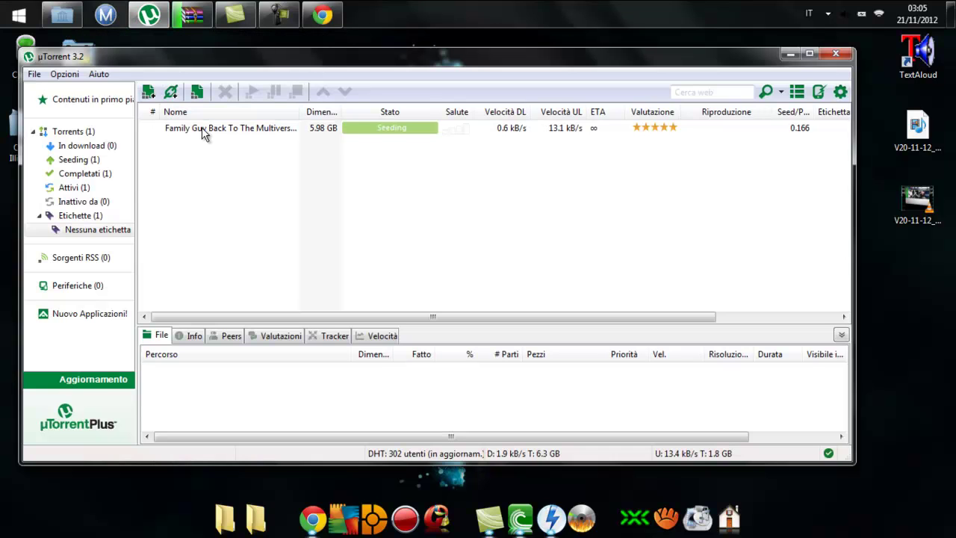
{"action": "left_click", "coordinate": [288, 131]}
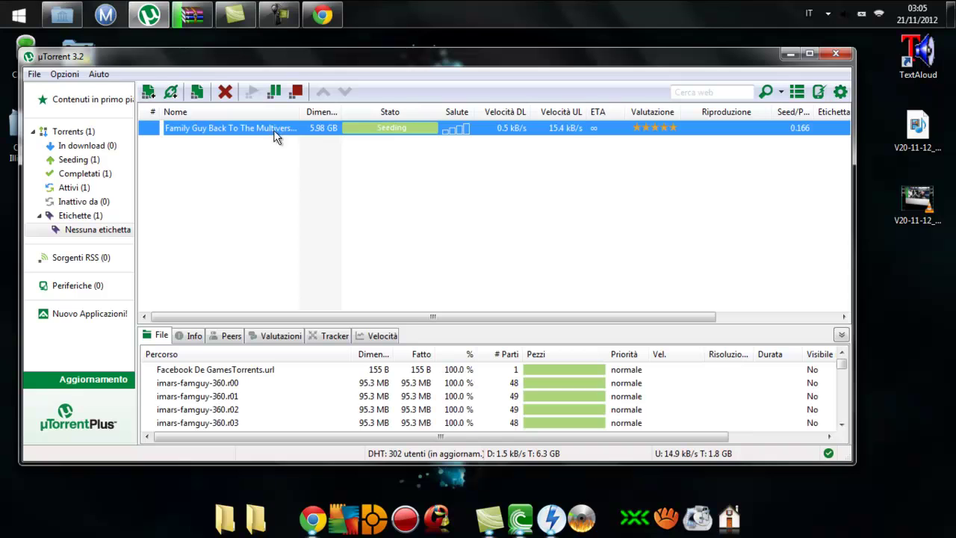
{"action": "left_click", "coordinate": [791, 54]}
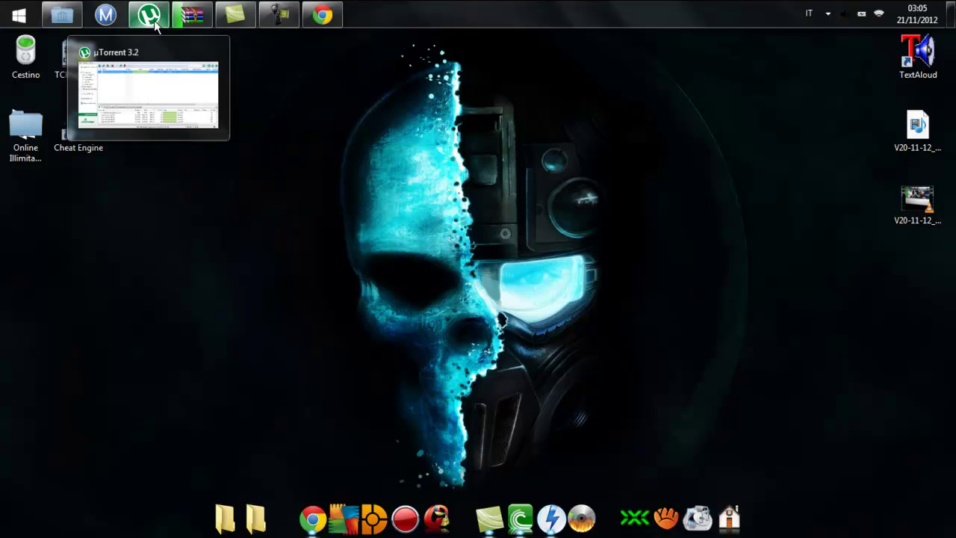
Step: Check the WinRAR extraction progress of the imars-famguy-360 archive, and put the extraction window away
{"action": "mouse_move", "coordinate": [182, 21]}
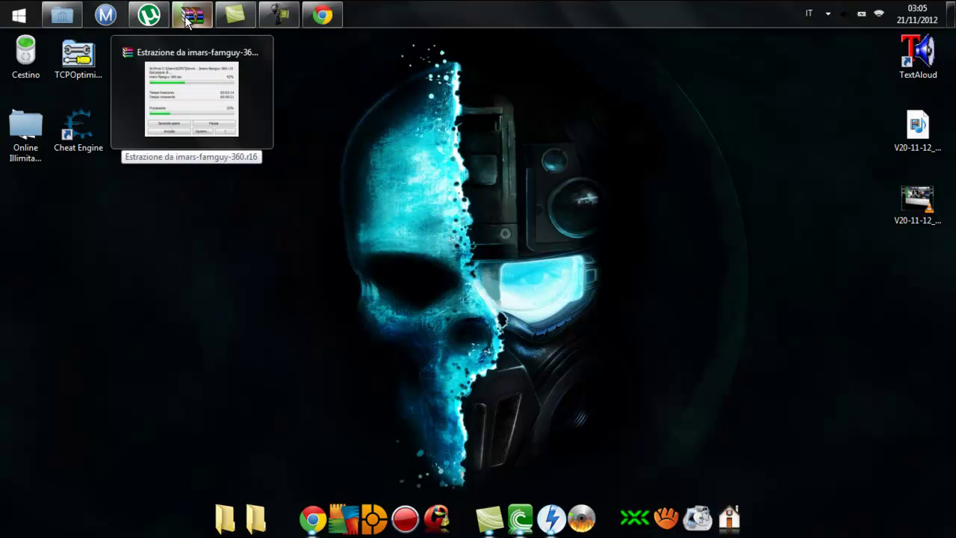
{"action": "left_click", "coordinate": [188, 15]}
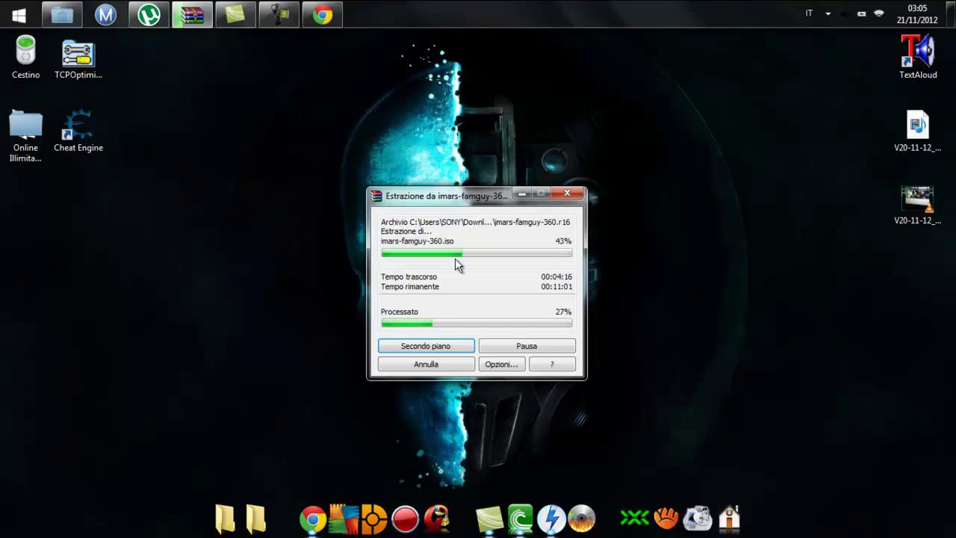
{"action": "left_click", "coordinate": [193, 15]}
Step: Examine the imars-famguy-360 disc image file and ISO file in the Family Guy download folder, and minimize the folder
{"action": "left_click", "coordinate": [82, 16]}
{"action": "left_click", "coordinate": [507, 334]}
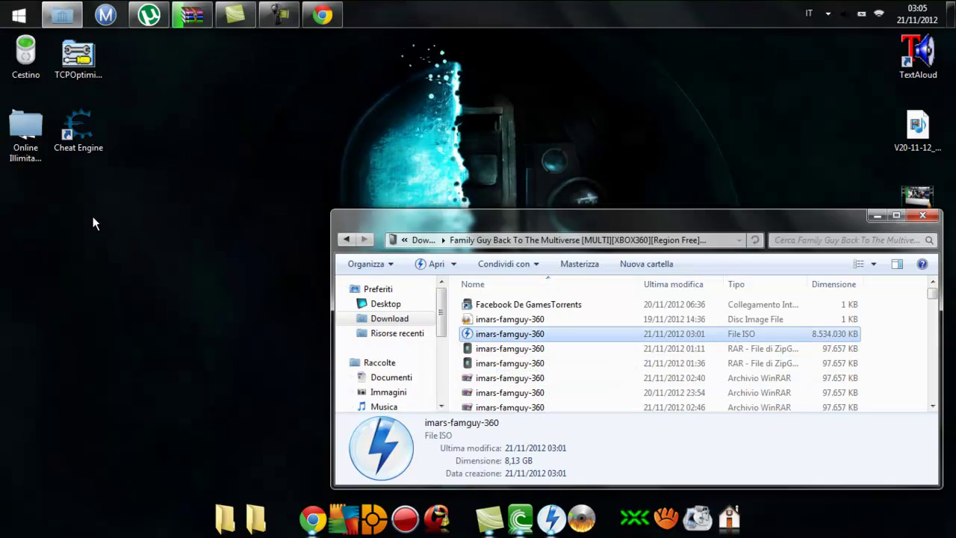
{"action": "left_click", "coordinate": [496, 320]}
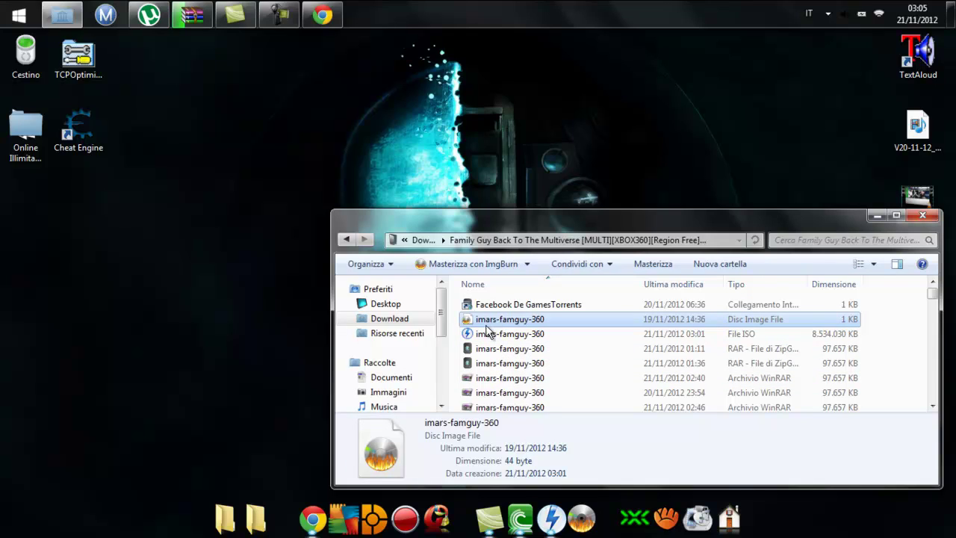
{"action": "left_click", "coordinate": [497, 334]}
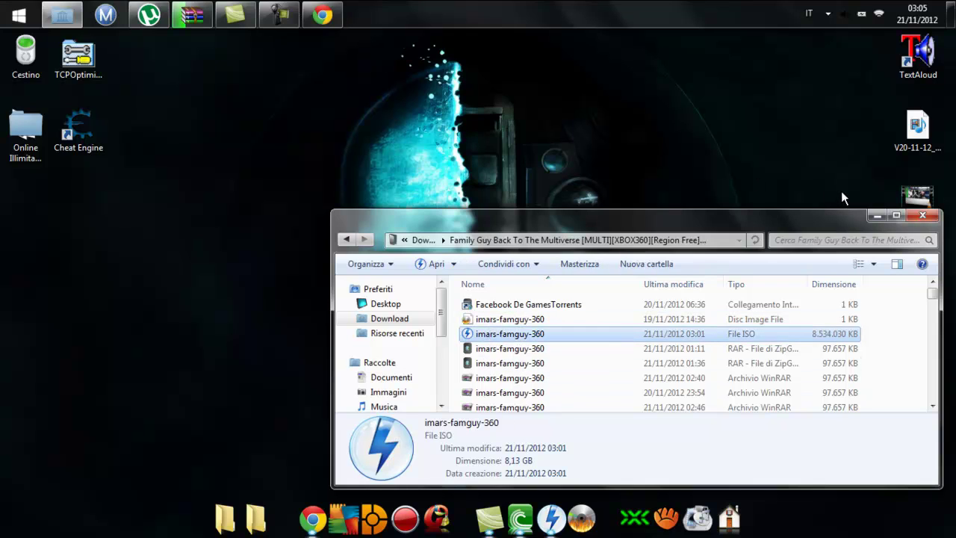
{"action": "left_click", "coordinate": [877, 216]}
Step: Recheck how far the extraction of imars-famguy-360.iso has advanced, and hide its window again
{"action": "left_click", "coordinate": [195, 14]}
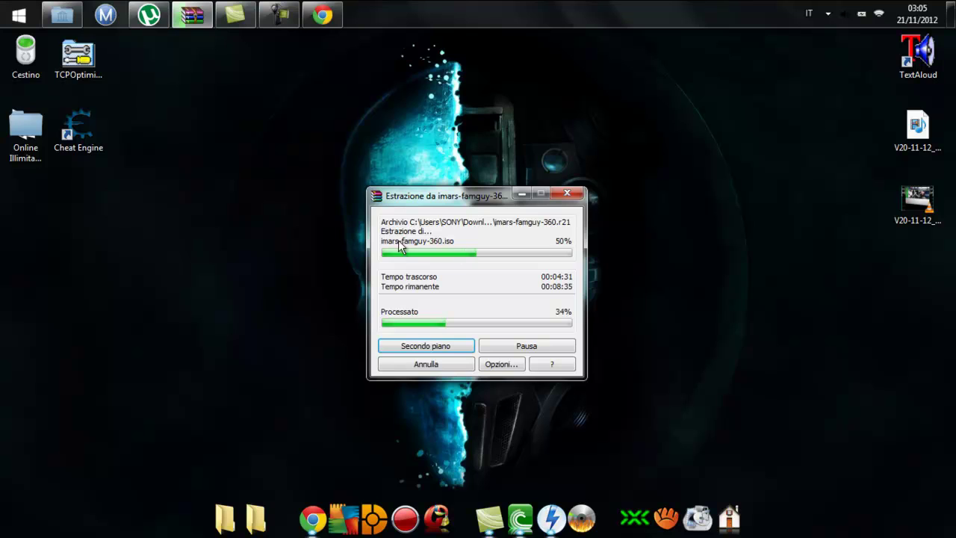
{"action": "left_click", "coordinate": [192, 15]}
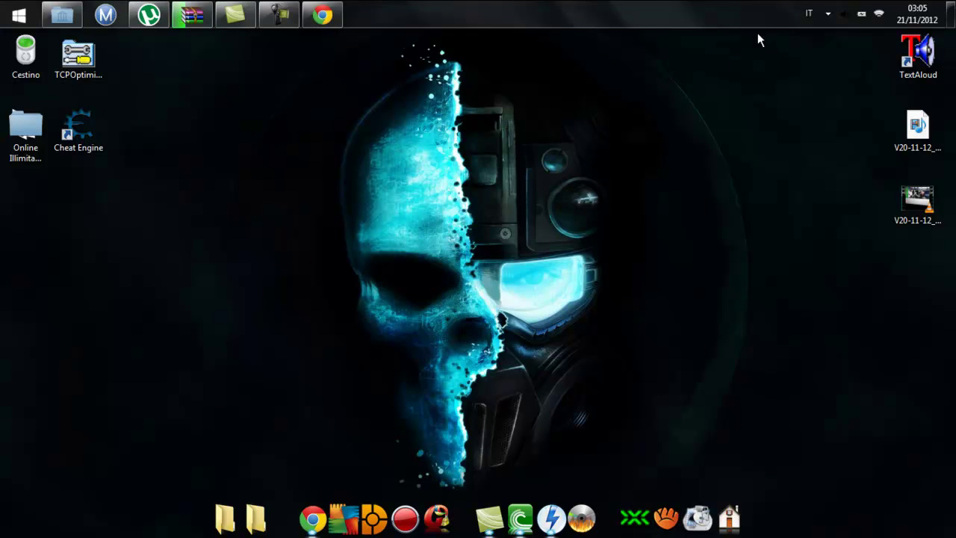
{"action": "left_click", "coordinate": [280, 14]}
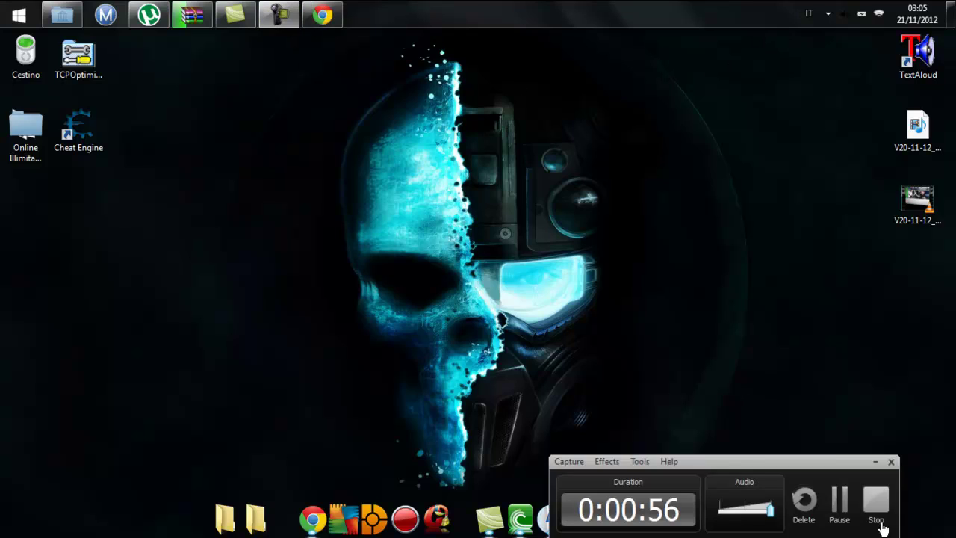
{"action": "left_click", "coordinate": [839, 508]}
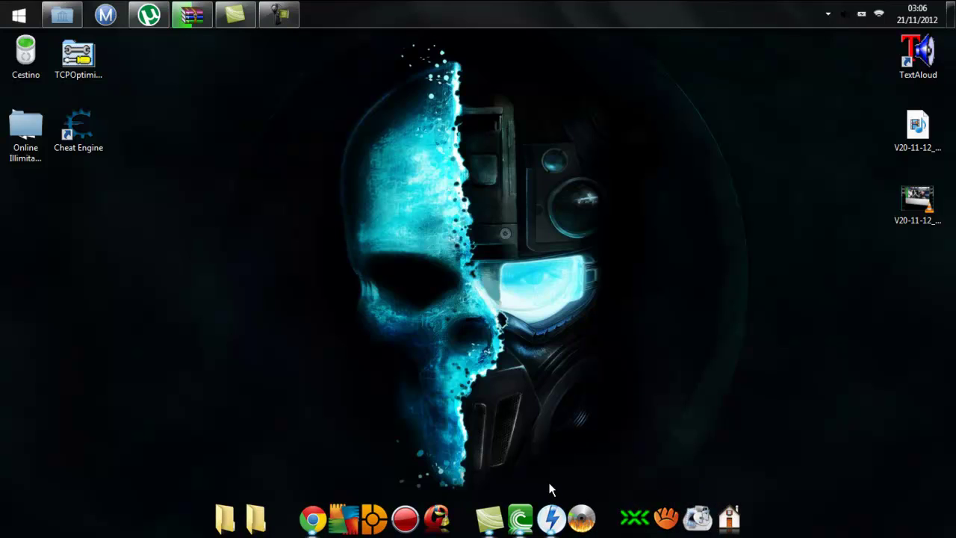
Step: Launch ImgBurn, reposition its window, and open the program settings
{"action": "left_click", "coordinate": [579, 511]}
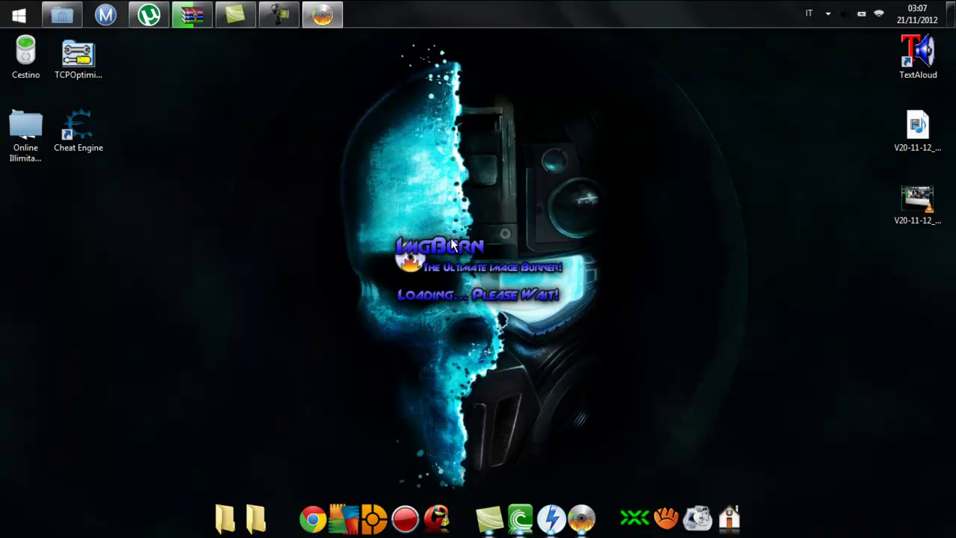
{"action": "left_click", "coordinate": [411, 122]}
{"action": "left_click", "coordinate": [376, 82]}
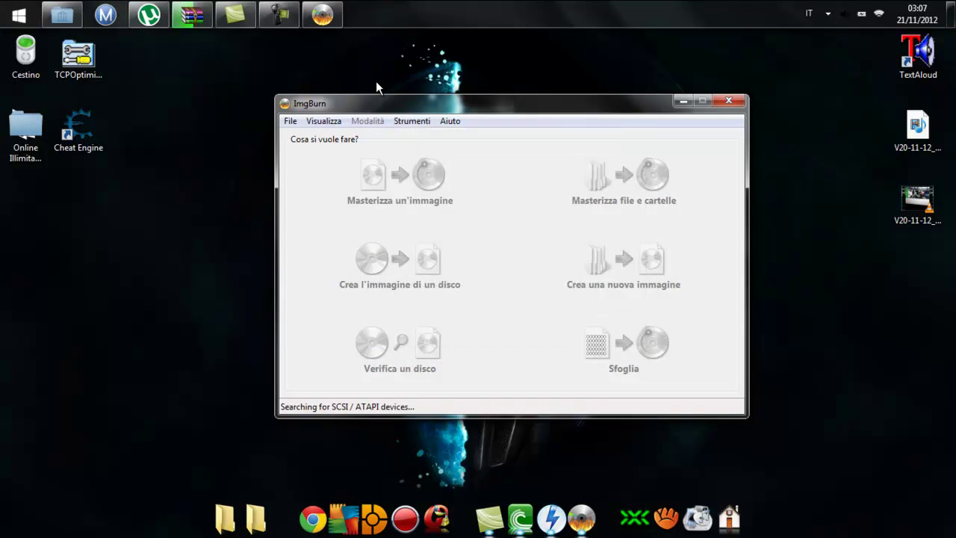
{"action": "left_click", "coordinate": [410, 123]}
{"action": "left_click", "coordinate": [409, 121]}
{"action": "left_click_drag", "start_coordinate": [422, 108], "coordinate": [359, 92]}
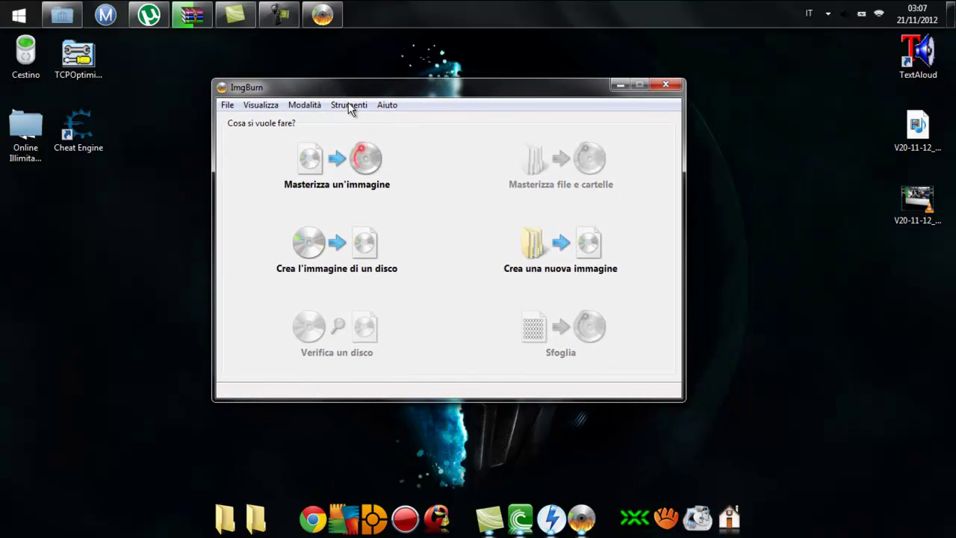
{"action": "left_click", "coordinate": [349, 105]}
{"action": "left_click", "coordinate": [398, 299]}
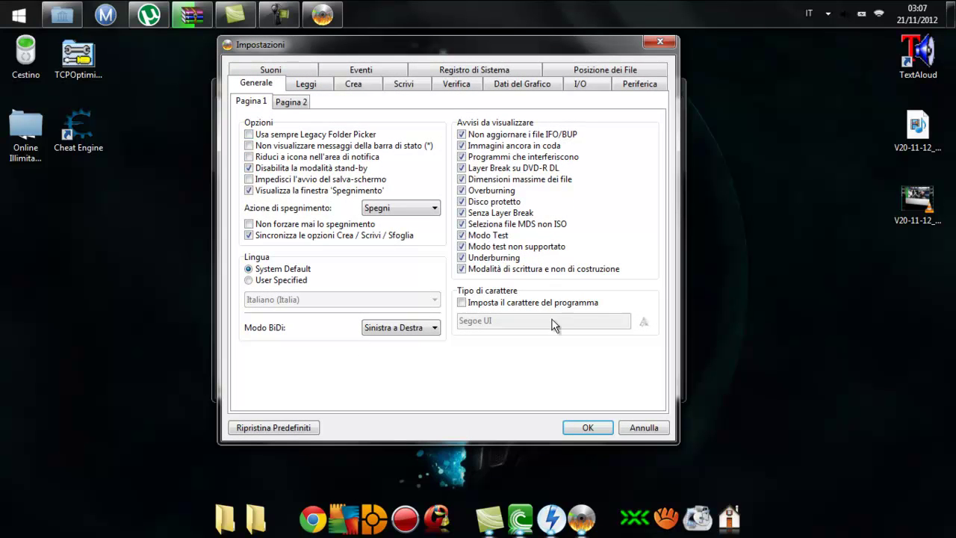
Step: Review the Leggi, Crea and Scrivi settings, highlighting the user-specified layer break sectors in L0
{"action": "left_click", "coordinate": [309, 84]}
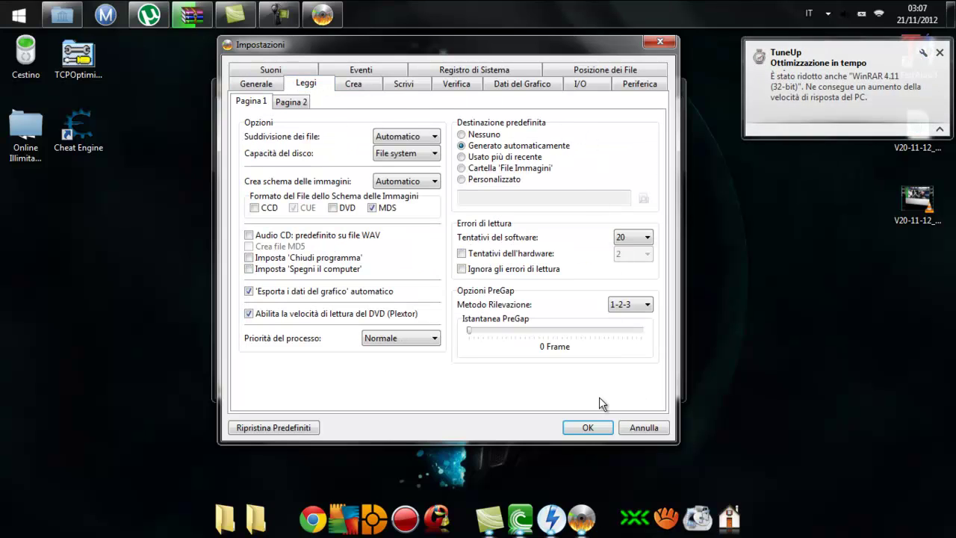
{"action": "left_click", "coordinate": [365, 85]}
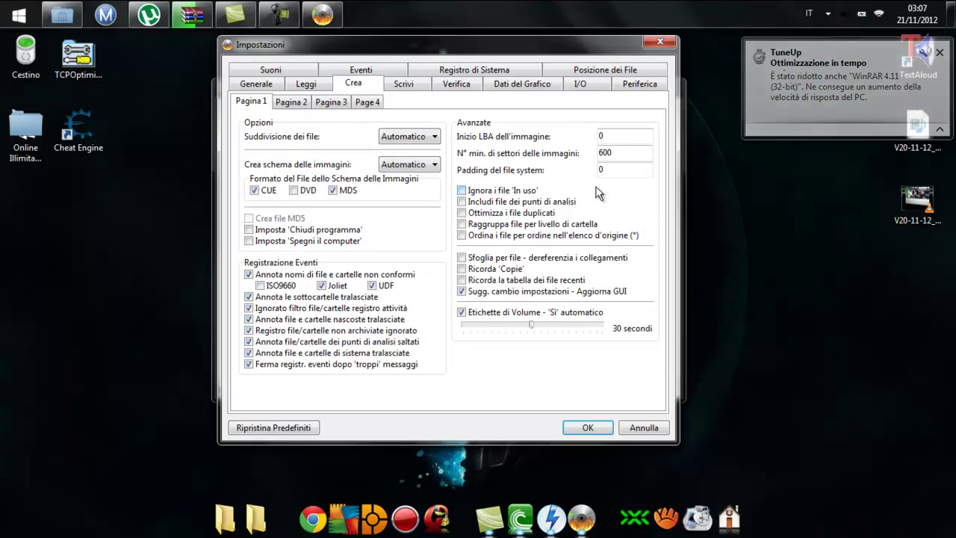
{"action": "left_click", "coordinate": [404, 84]}
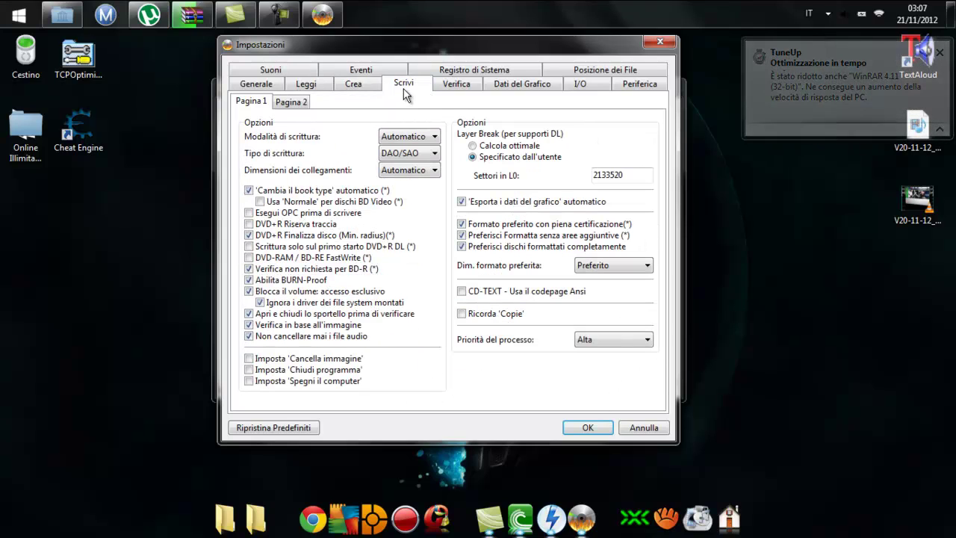
{"action": "left_click_drag", "start_coordinate": [625, 175], "coordinate": [577, 179]}
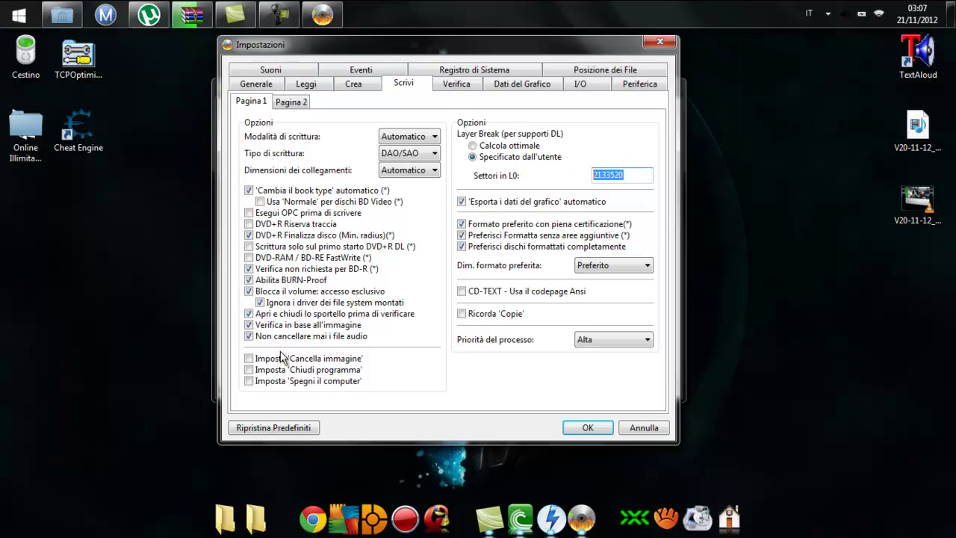
Step: Review the remaining ImgBurn settings, including Verifica, Dati del Grafico, I/O, Suoni, Eventi and Posizione dei File, and close them without changes
{"action": "left_click", "coordinate": [468, 89]}
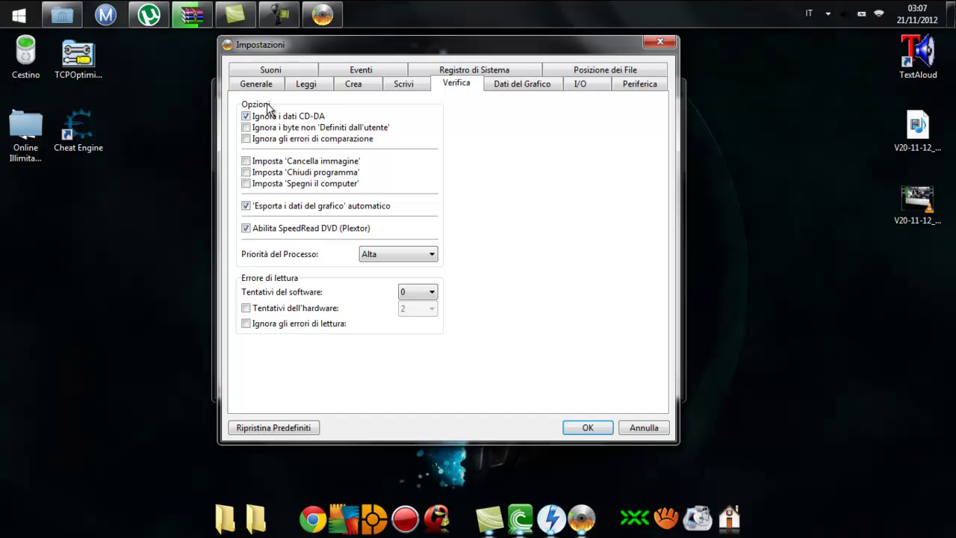
{"action": "left_click", "coordinate": [551, 86]}
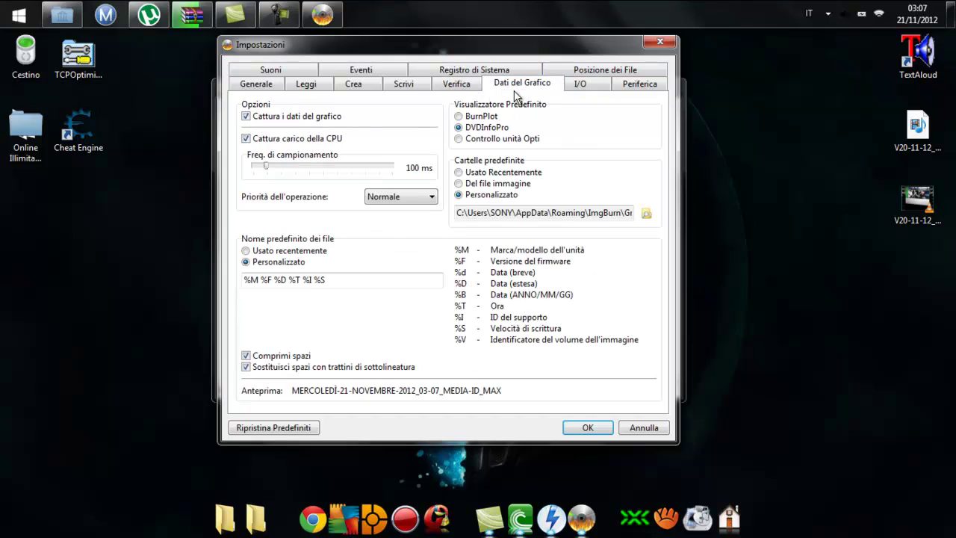
{"action": "left_click", "coordinate": [572, 90]}
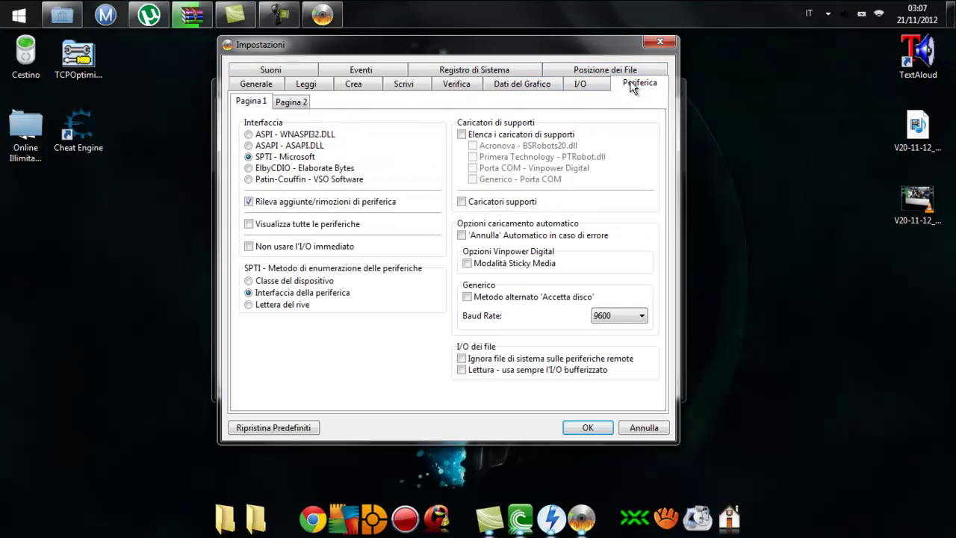
{"action": "left_click", "coordinate": [630, 84]}
{"action": "left_click", "coordinate": [278, 73]}
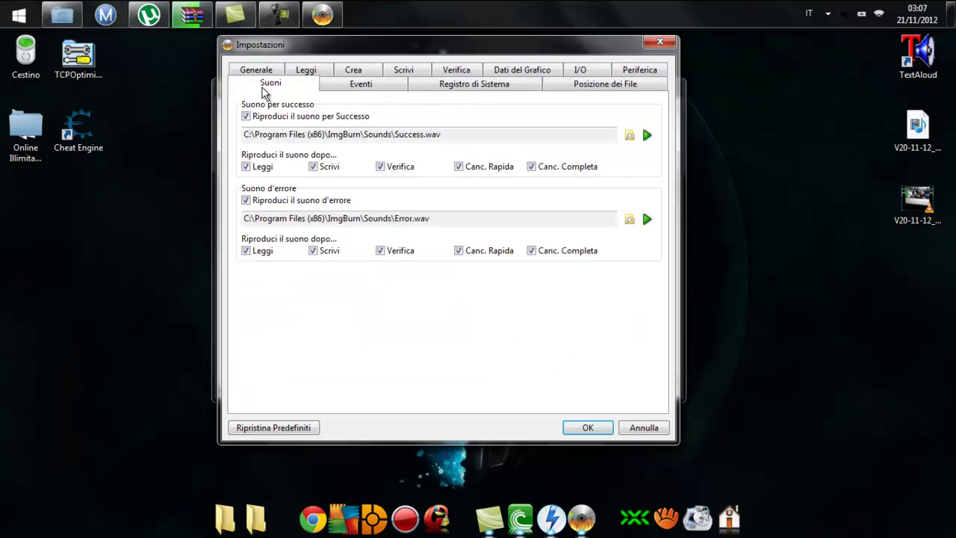
{"action": "left_click", "coordinate": [314, 71]}
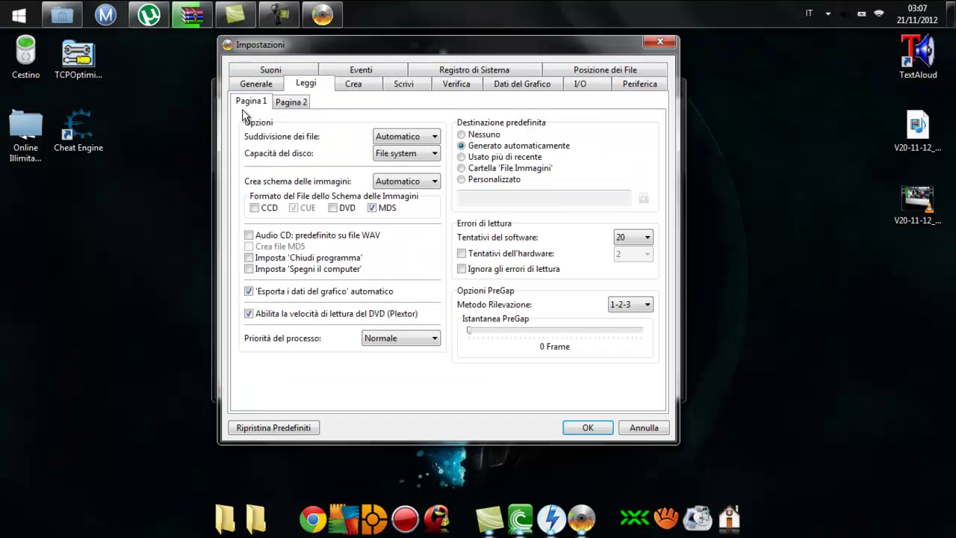
{"action": "left_click", "coordinate": [382, 68]}
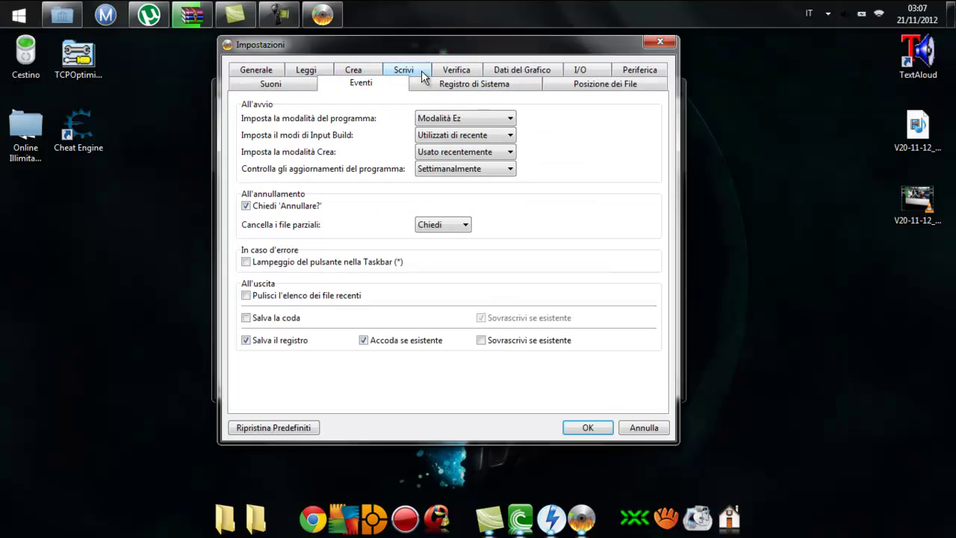
{"action": "left_click", "coordinate": [456, 69]}
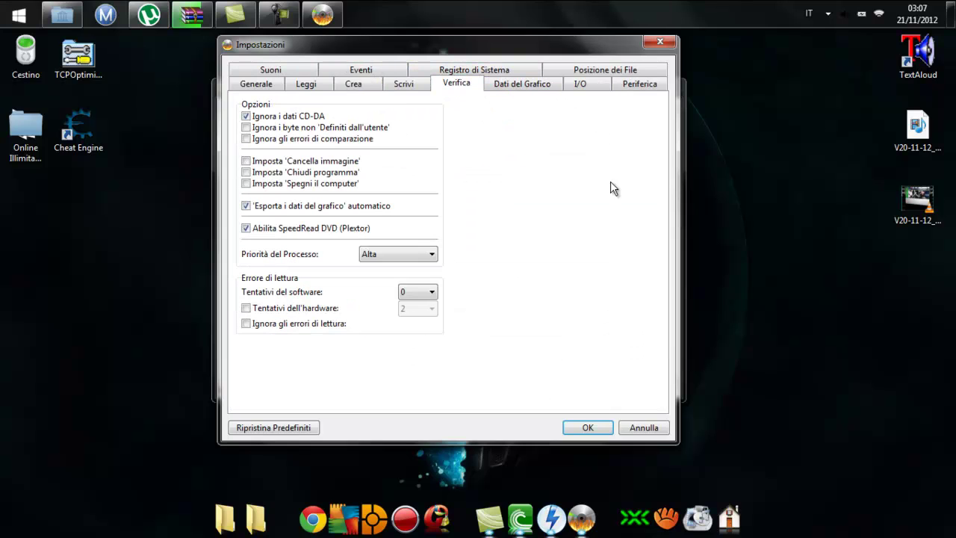
{"action": "left_click", "coordinate": [527, 71]}
{"action": "left_click", "coordinate": [582, 69]}
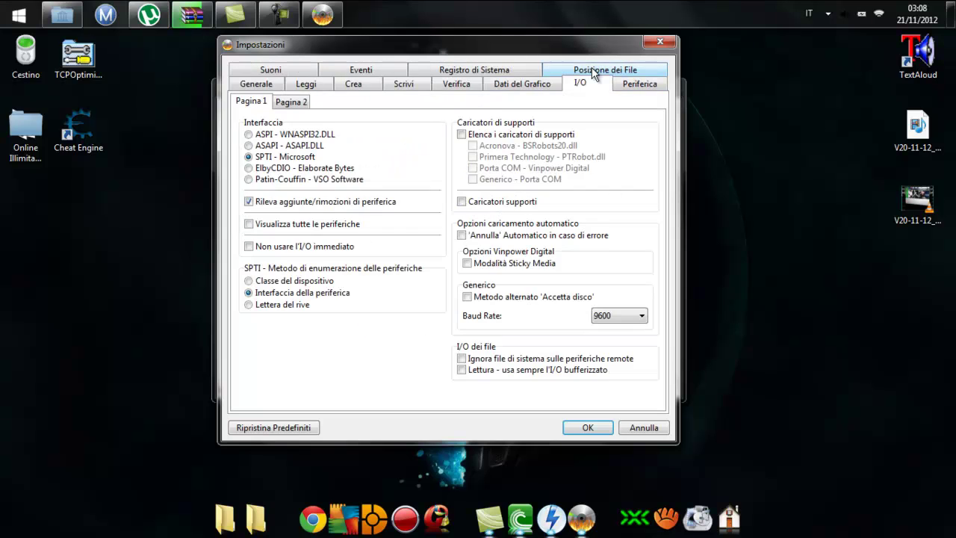
{"action": "left_click", "coordinate": [606, 70]}
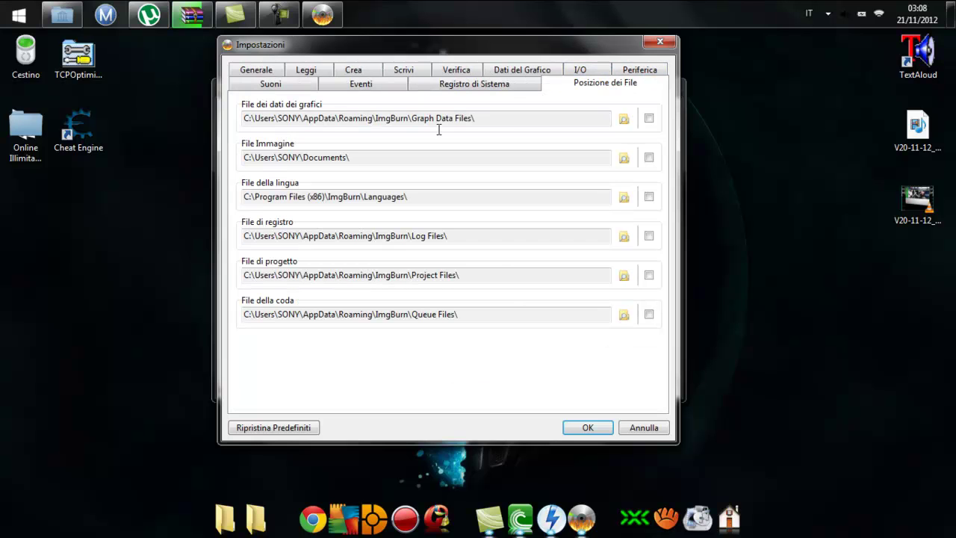
{"action": "left_click", "coordinate": [660, 41]}
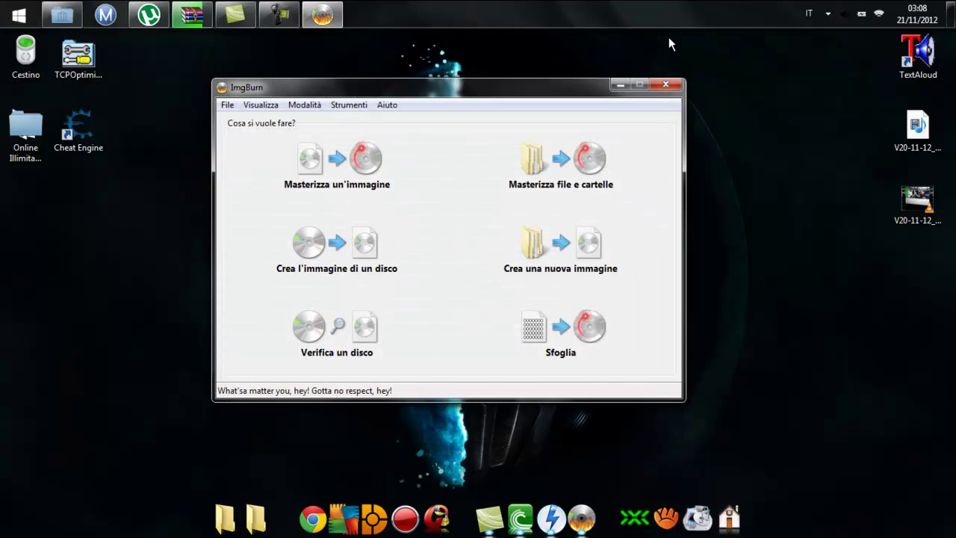
Step: Minimize ImgBurn, switch to abgx360 GUI, and examine the console's region code in the Misc settings
{"action": "left_click", "coordinate": [632, 87]}
{"action": "left_click", "coordinate": [639, 507]}
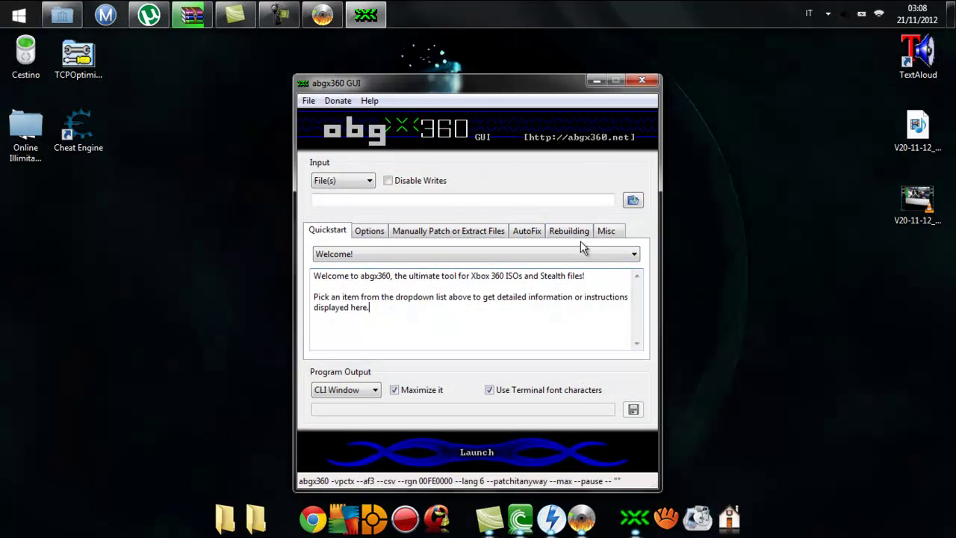
{"action": "left_click", "coordinate": [602, 232]}
{"action": "left_click_drag", "start_coordinate": [461, 255], "coordinate": [422, 255]}
{"action": "left_click", "coordinate": [472, 256]}
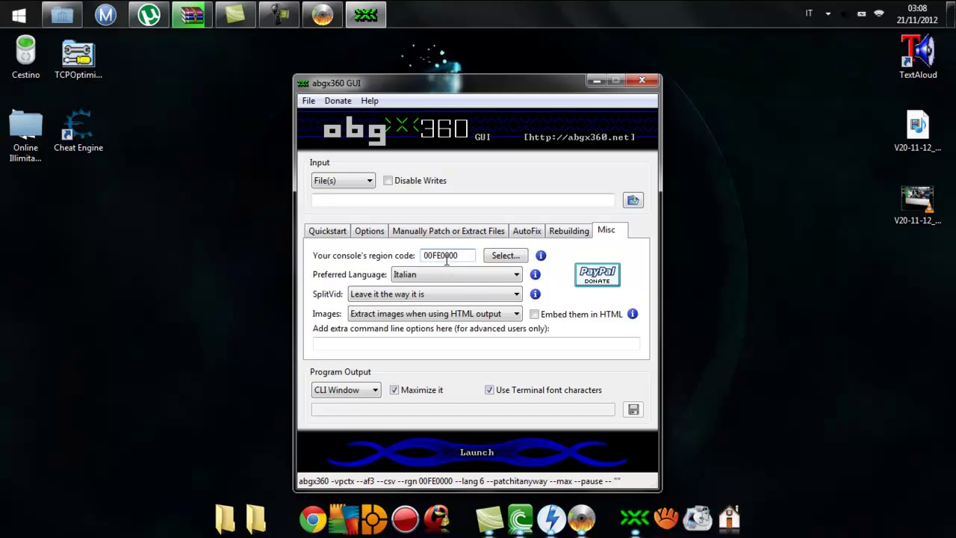
{"action": "left_click_drag", "start_coordinate": [465, 258], "coordinate": [445, 258]}
{"action": "left_click", "coordinate": [448, 256]}
{"action": "left_click", "coordinate": [433, 259]}
Step: Review the Rebuilding, AutoFix, and Manually Patch or Extract Files settings in abgx360 GUI
{"action": "left_click", "coordinate": [571, 230]}
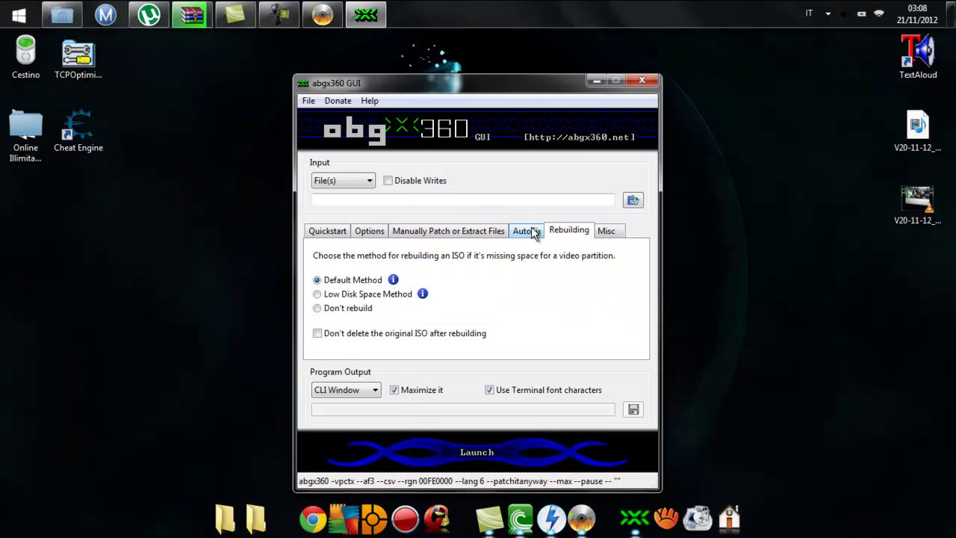
{"action": "left_click", "coordinate": [532, 231]}
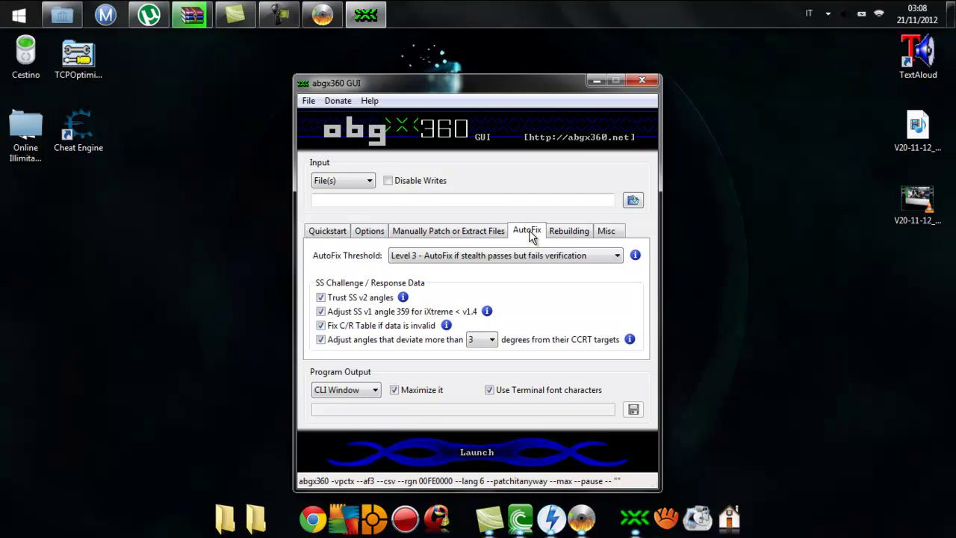
{"action": "left_click", "coordinate": [490, 230]}
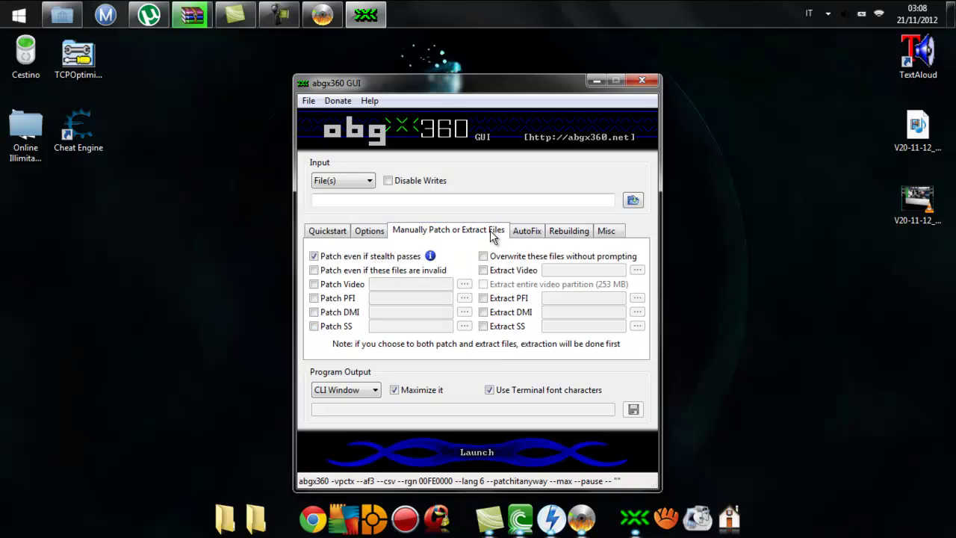
Step: Review the Options, Quickstart, Manually Patch or Extract Files, and AutoFix settings in abgx360 GUI
{"action": "left_click", "coordinate": [362, 231]}
{"action": "left_click", "coordinate": [334, 228]}
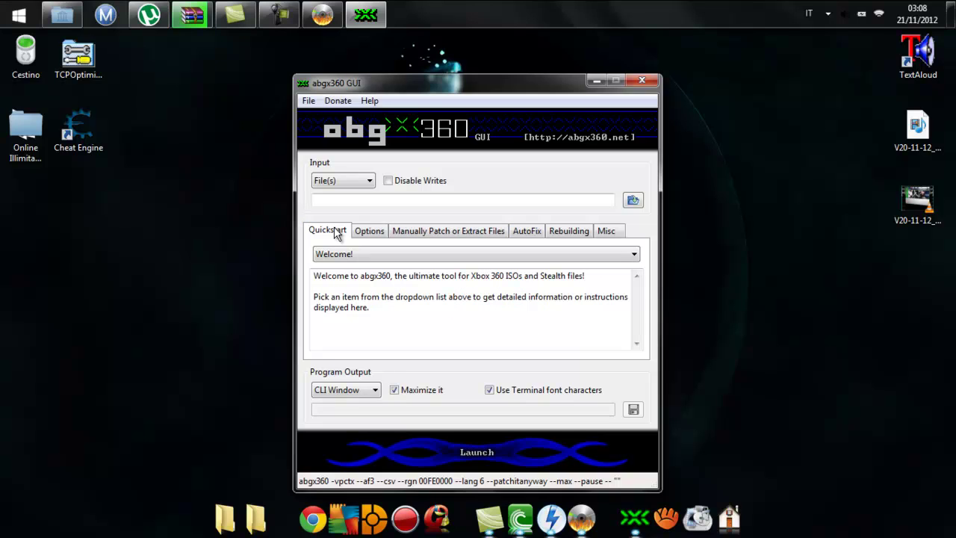
{"action": "left_click", "coordinate": [455, 232]}
{"action": "left_click", "coordinate": [525, 232]}
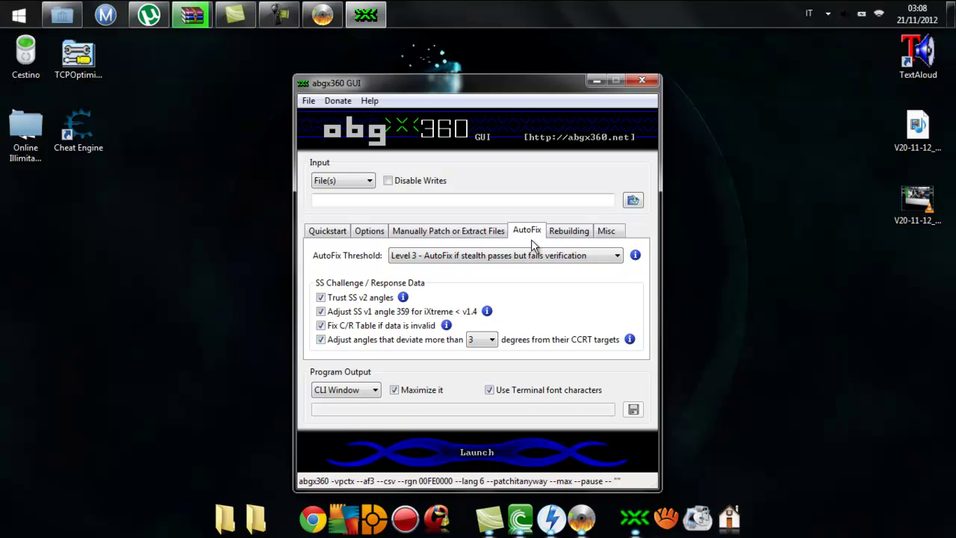
Step: Minimize abgx360 GUI, move the imars-famguy-360 disc image file from the game folder to the desktop, and minimize the folder
{"action": "left_click", "coordinate": [597, 81]}
{"action": "left_click", "coordinate": [196, 15]}
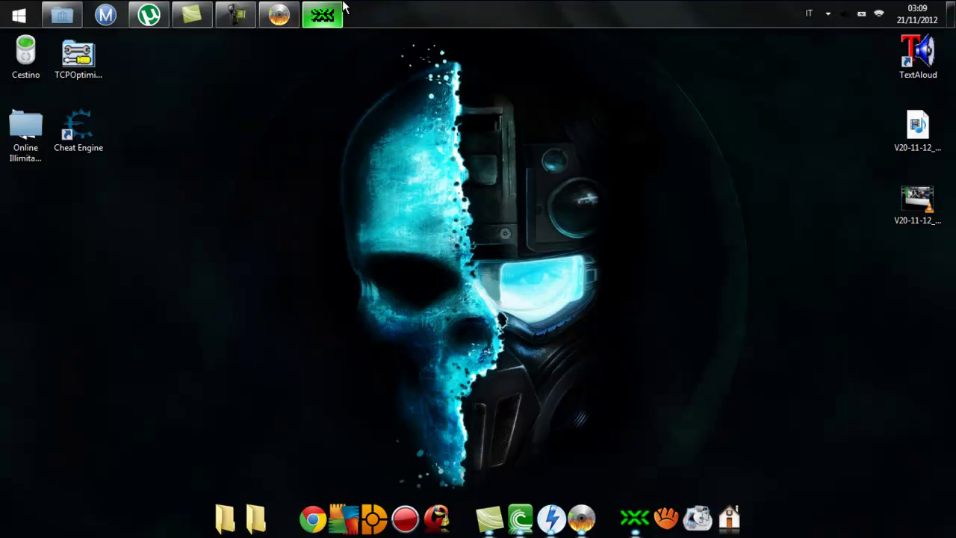
{"action": "mouse_move", "coordinate": [344, 6]}
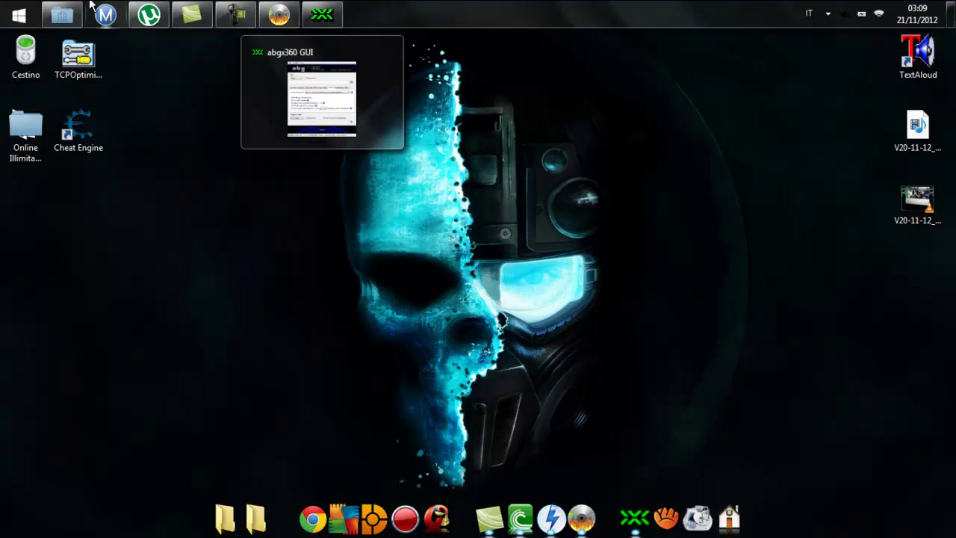
{"action": "left_click", "coordinate": [63, 15]}
{"action": "left_click", "coordinate": [495, 320]}
{"action": "left_click", "coordinate": [495, 334]}
{"action": "left_click", "coordinate": [497, 322]}
{"action": "left_click_drag", "start_coordinate": [496, 323], "coordinate": [196, 223]}
{"action": "left_click", "coordinate": [878, 216]}
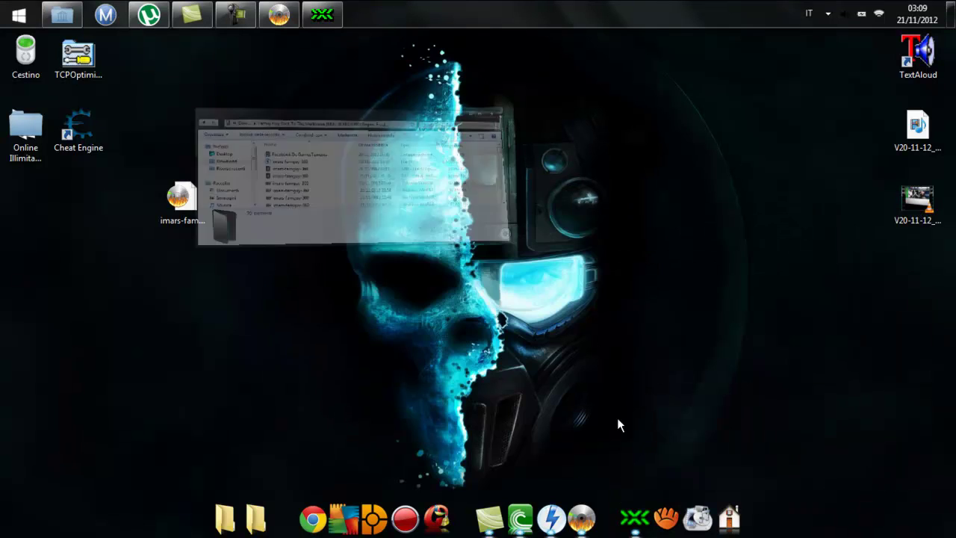
Step: In abgx360 GUI, load imars-famguy-360.iso from the Family Guy Back To The Multiverse download folder and launch the check
{"action": "left_click", "coordinate": [633, 516]}
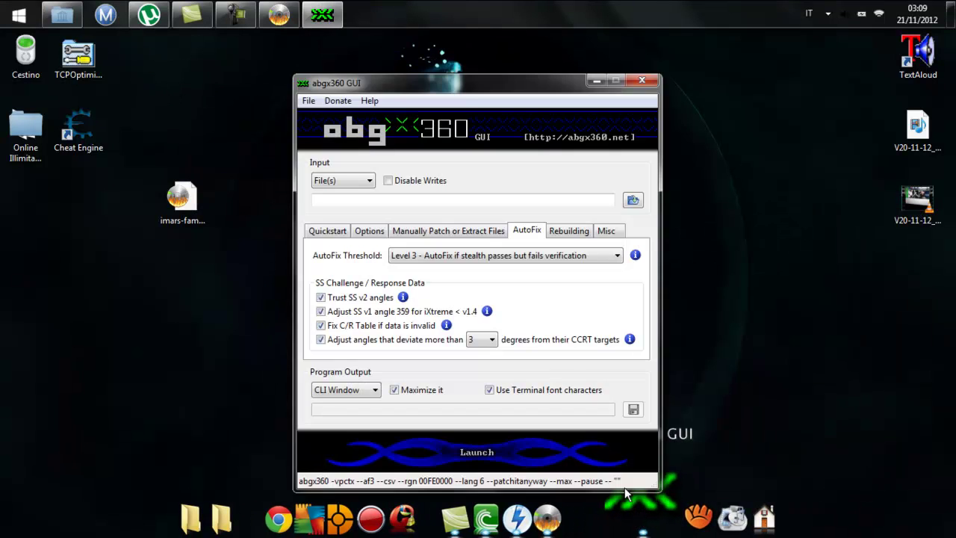
{"action": "left_click", "coordinate": [631, 203]}
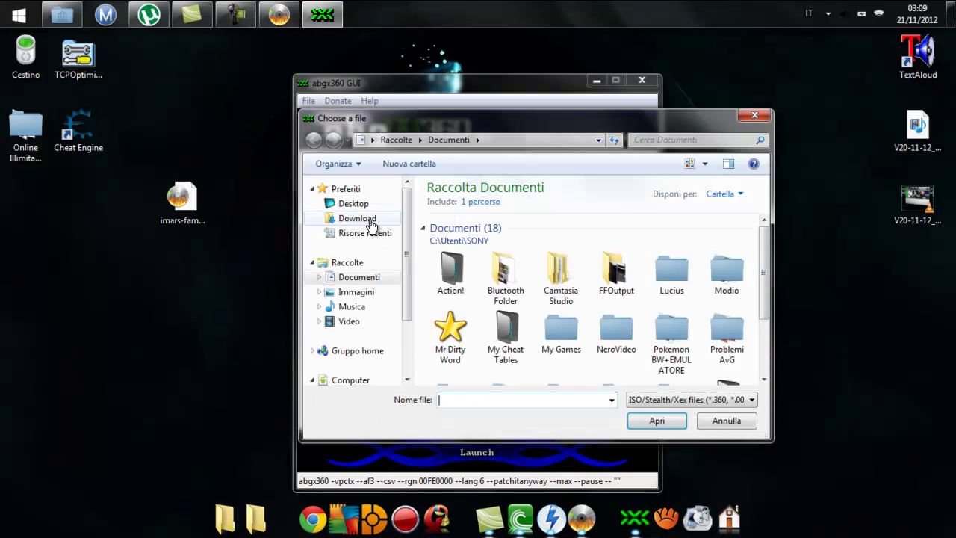
{"action": "left_click", "coordinate": [351, 218]}
{"action": "double_click", "coordinate": [466, 238]}
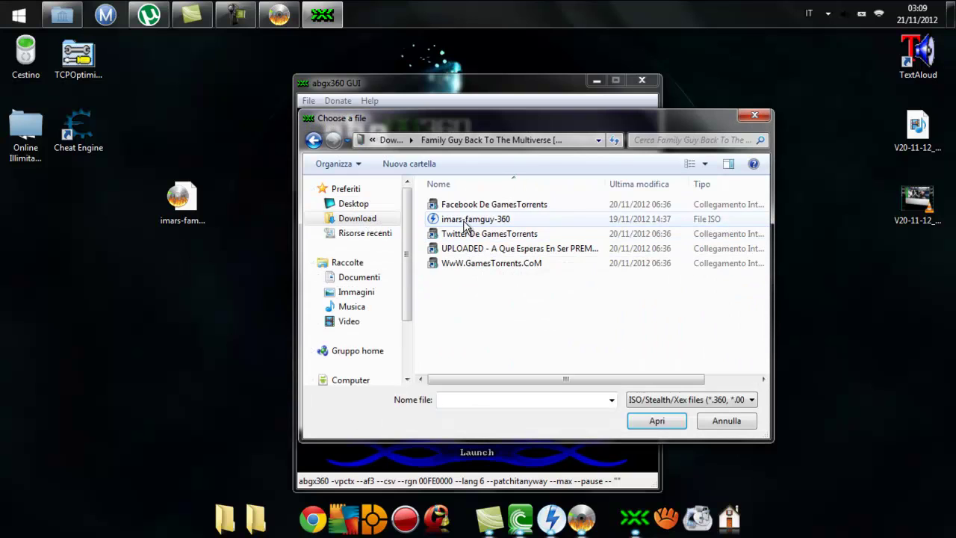
{"action": "double_click", "coordinate": [454, 221]}
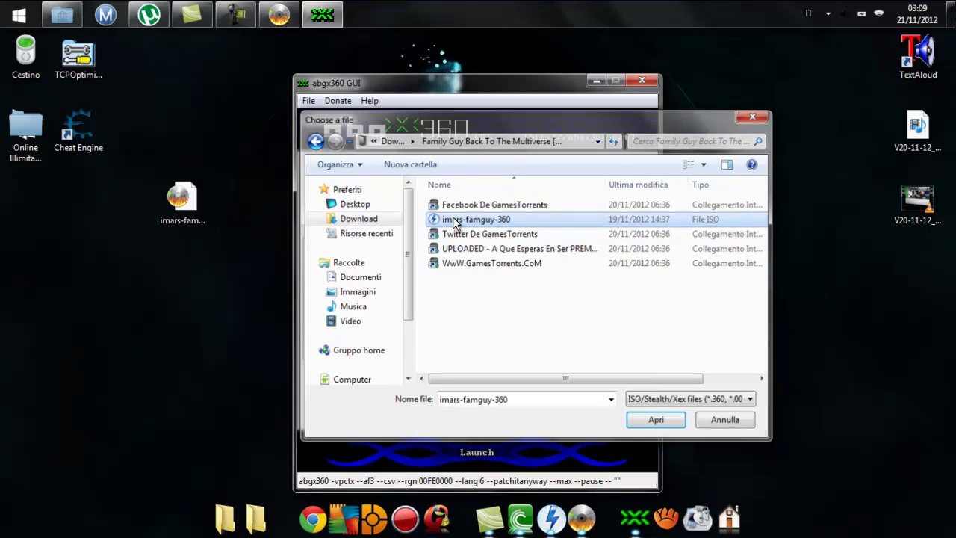
{"action": "left_click", "coordinate": [489, 449]}
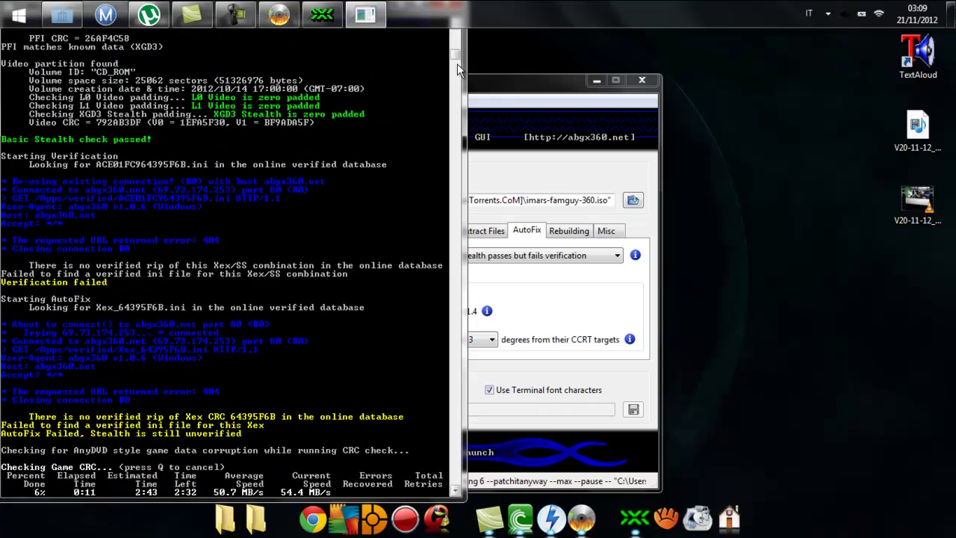
Step: Look through the abgx360 console output while the game CRC check runs
{"action": "scroll", "coordinate": [454, 61], "scroll_direction": "up", "scroll_amount": 7}
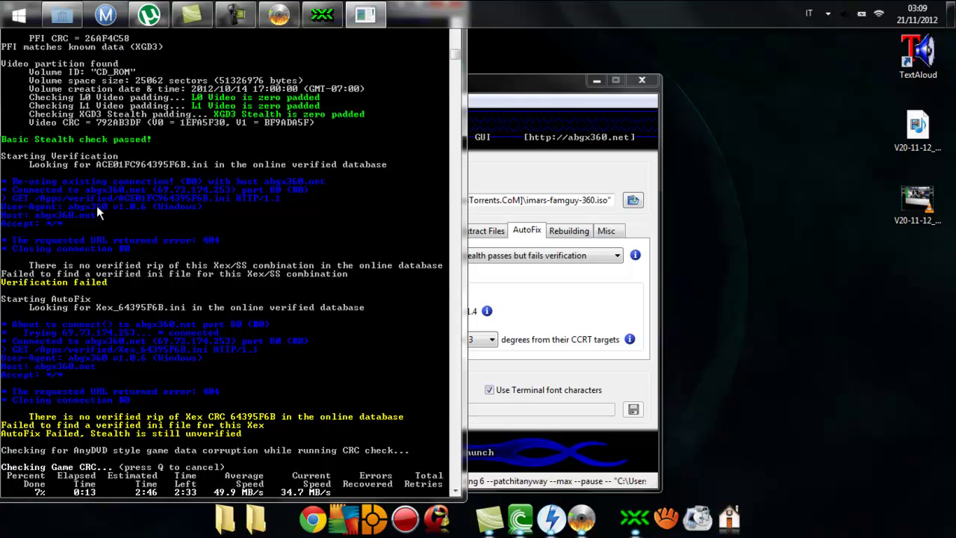
{"action": "scroll", "coordinate": [457, 56], "scroll_direction": "up", "scroll_amount": 10}
{"action": "left_click", "coordinate": [322, 15]}
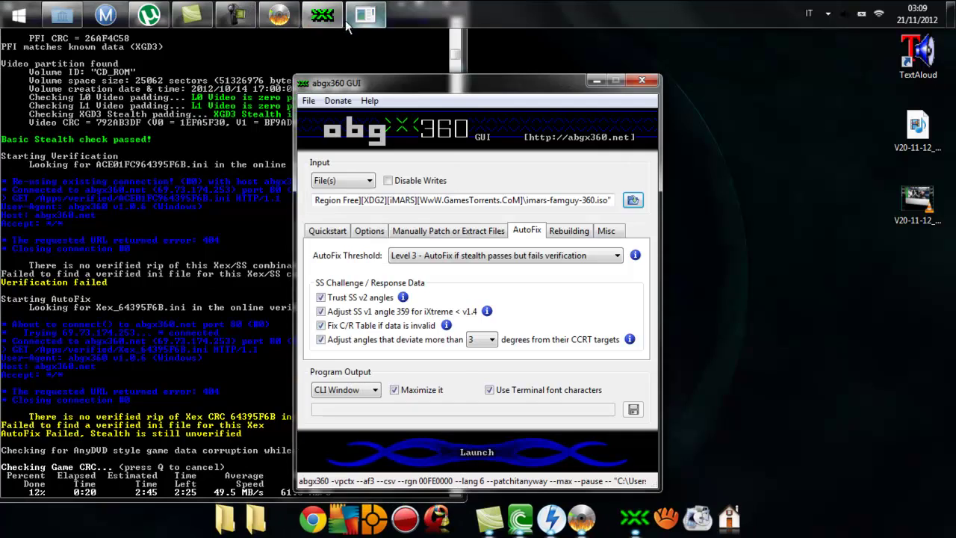
{"action": "left_click", "coordinate": [436, 128]}
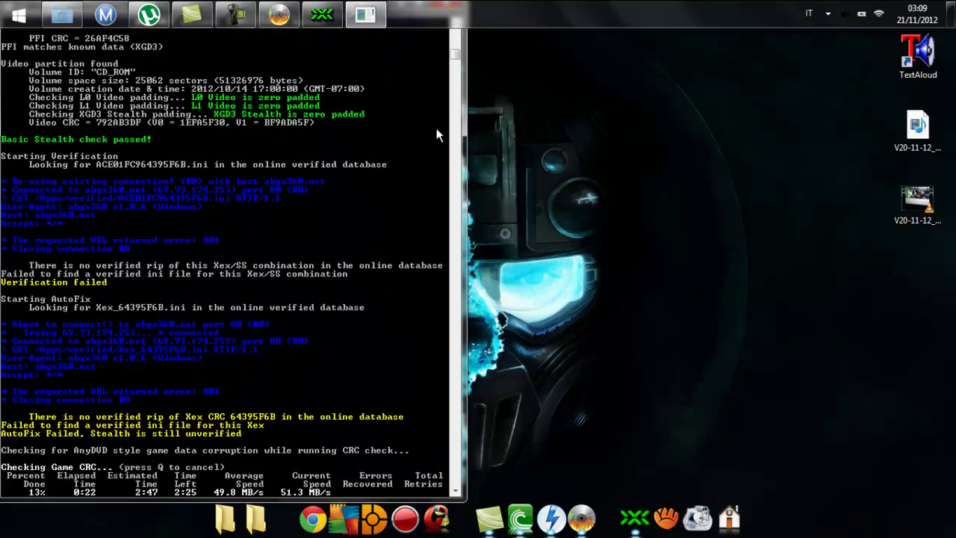
{"action": "scroll", "coordinate": [448, 125], "scroll_direction": "down", "scroll_amount": 15}
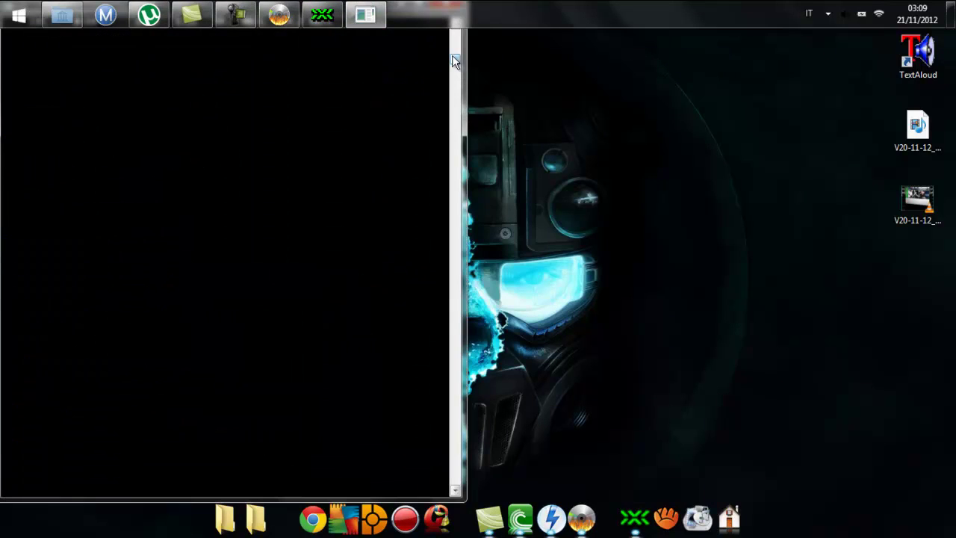
{"action": "scroll", "coordinate": [456, 60], "scroll_direction": "up", "scroll_amount": 10}
{"action": "scroll", "coordinate": [456, 60], "scroll_direction": "up", "scroll_amount": 11}
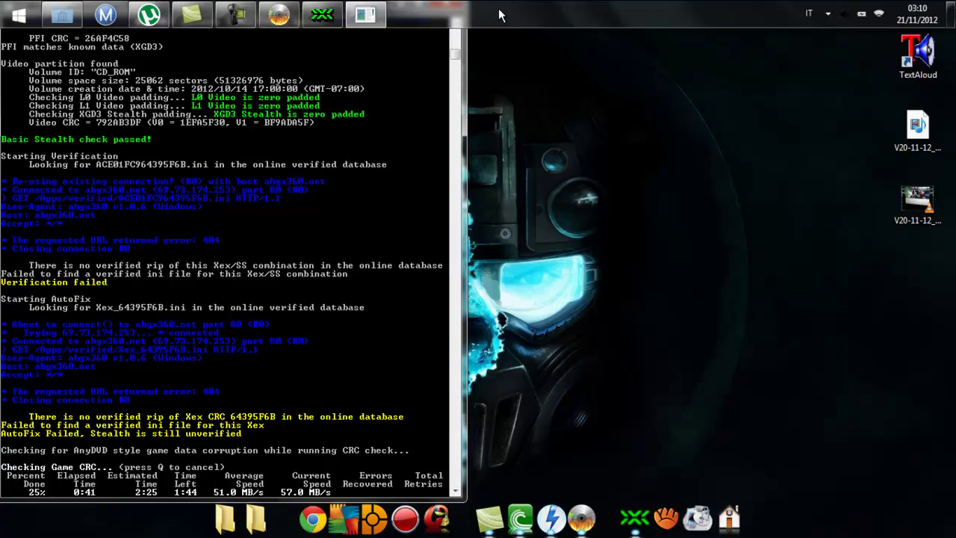
Step: Turn on automatic hiding of the taskbar and move the abgx360 console window toward the middle of the desktop
{"action": "right_click", "coordinate": [563, 19]}
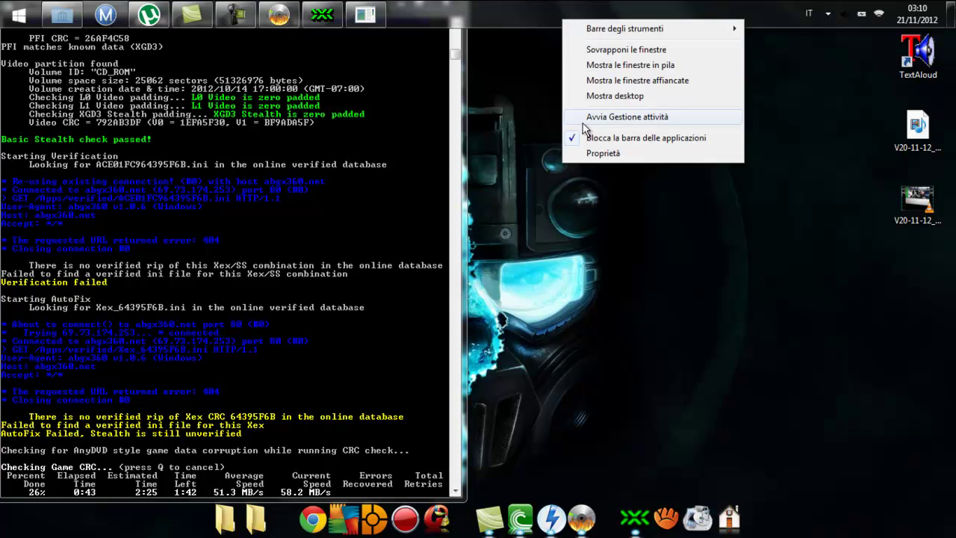
{"action": "left_click", "coordinate": [575, 159]}
{"action": "left_click", "coordinate": [217, 173]}
{"action": "left_click", "coordinate": [217, 172]}
{"action": "left_click", "coordinate": [220, 143]}
{"action": "left_click", "coordinate": [219, 143]}
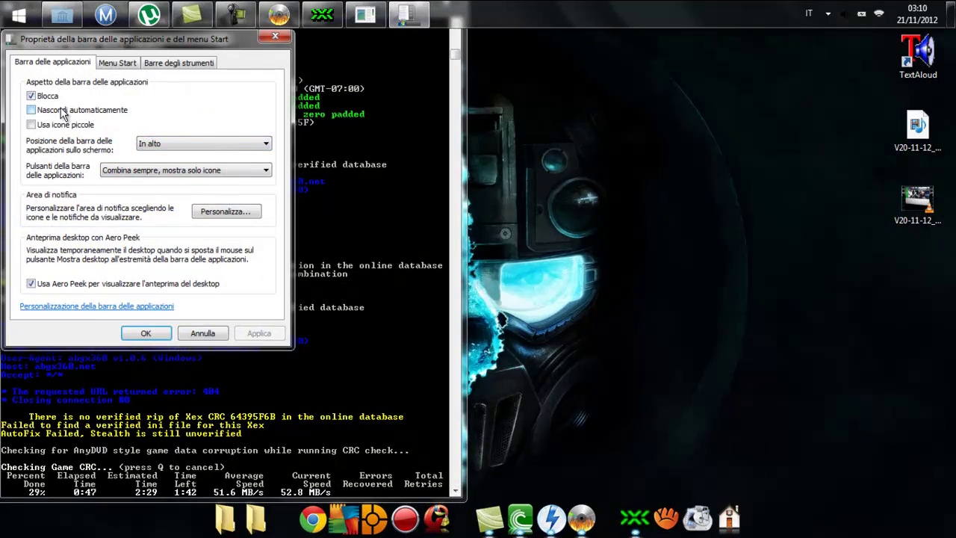
{"action": "left_click", "coordinate": [63, 110]}
{"action": "left_click_drag", "start_coordinate": [342, 12], "coordinate": [647, 157]}
{"action": "mouse_move", "coordinate": [218, 7]}
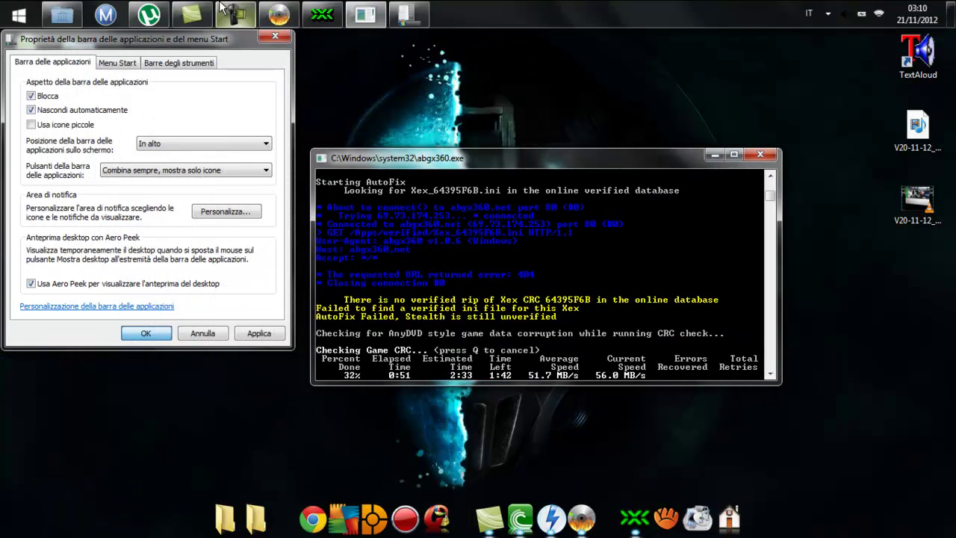
{"action": "key", "text": "Return"}
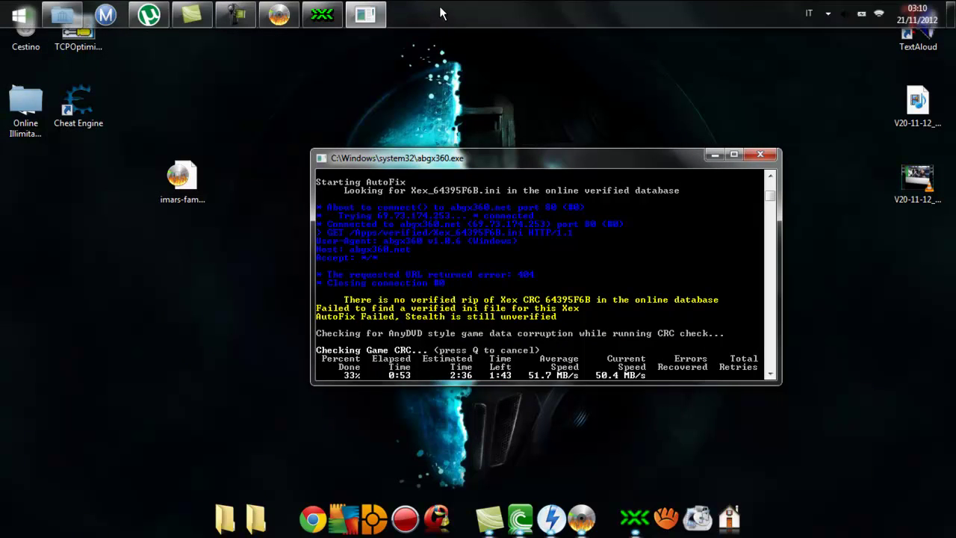
Step: Turn off automatic hiding of the taskbar and apply the change
{"action": "right_click", "coordinate": [441, 12]}
{"action": "left_click", "coordinate": [515, 139]}
{"action": "left_click", "coordinate": [54, 80]}
{"action": "left_click", "coordinate": [254, 305]}
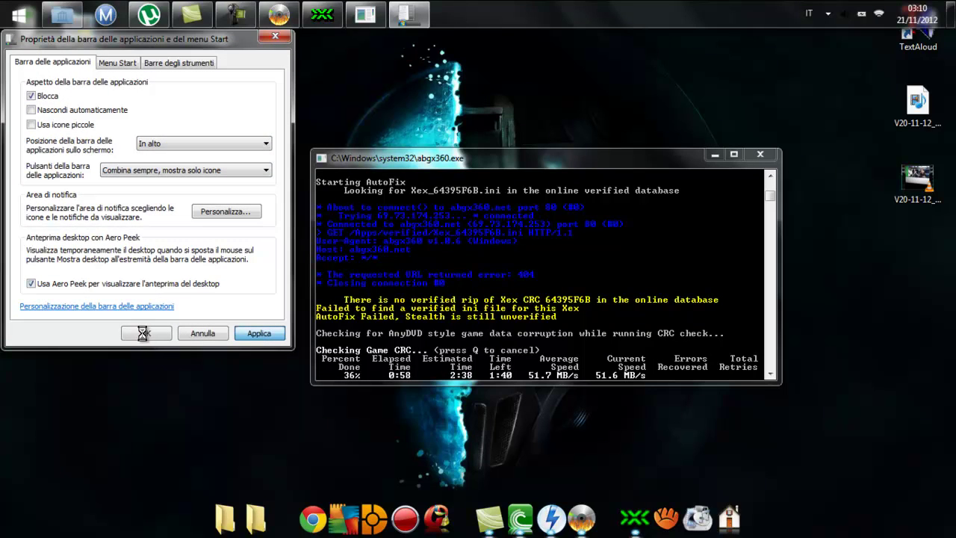
{"action": "left_click", "coordinate": [144, 334]}
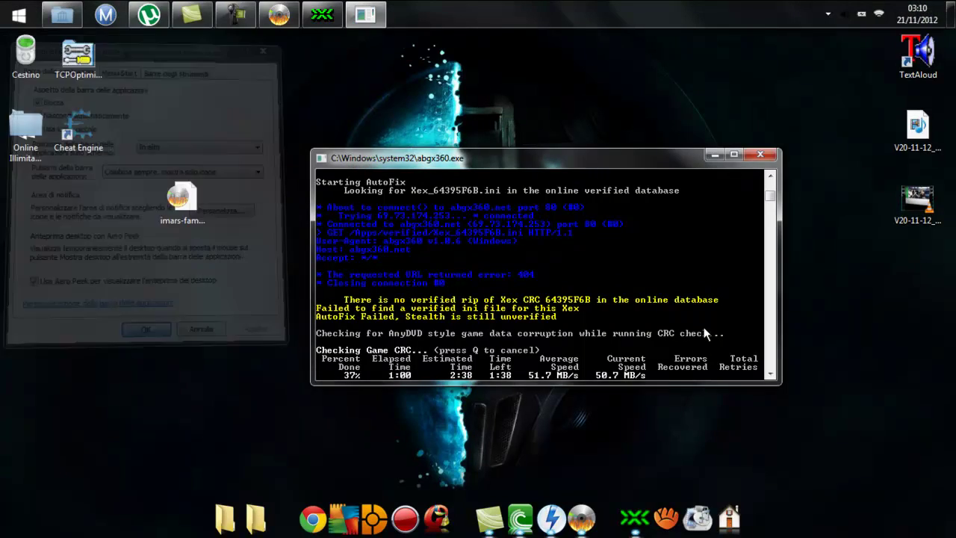
Step: Examine the SS, DMI, PFI and stealth check results in the abgx360 console, then pause the screen recording
{"action": "mouse_move", "coordinate": [774, 200]}
{"action": "left_mouse_down"}
{"action": "mouse_move", "coordinate": [774, 187]}
{"action": "mouse_move", "coordinate": [773, 196]}
{"action": "left_mouse_up"}
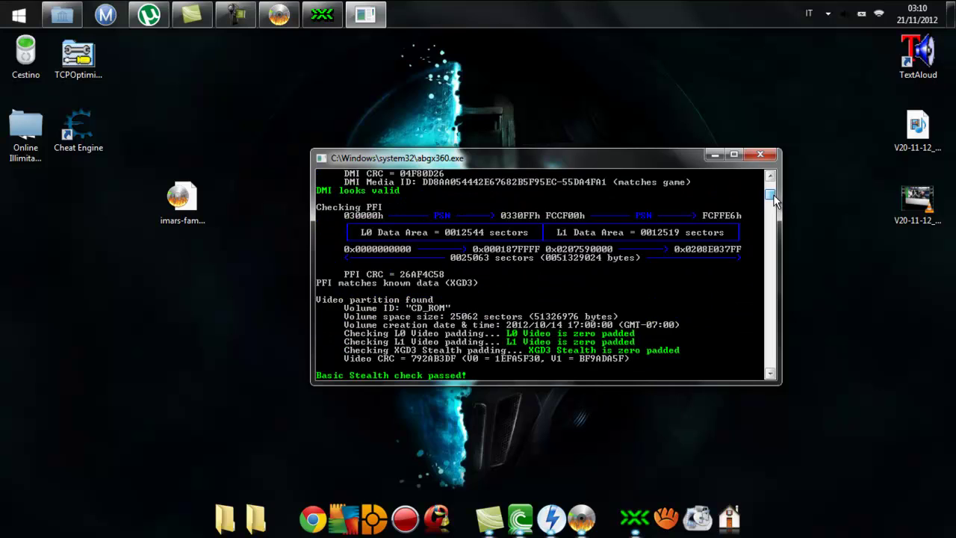
{"action": "left_click_drag", "start_coordinate": [774, 195], "coordinate": [774, 199]}
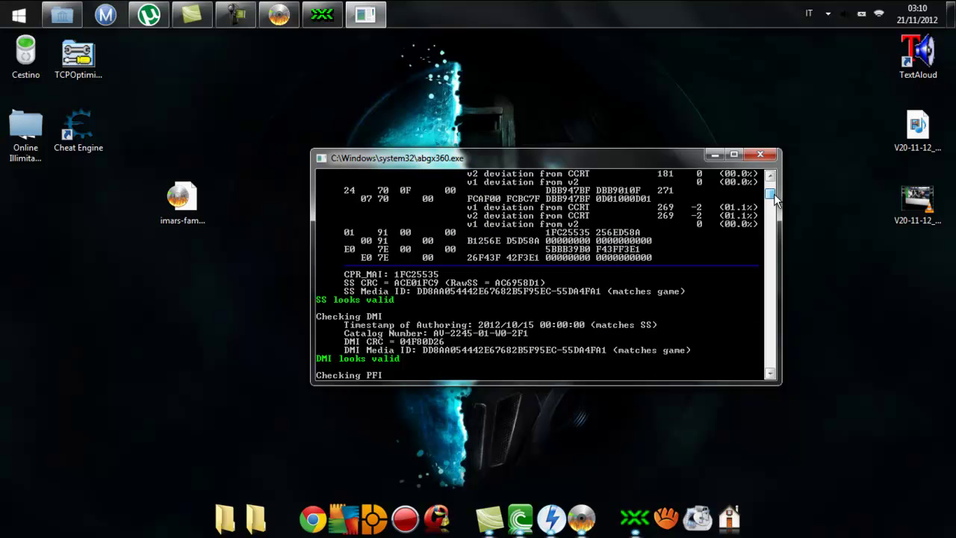
{"action": "mouse_move", "coordinate": [775, 198]}
{"action": "left_mouse_down"}
{"action": "mouse_move", "coordinate": [774, 215]}
{"action": "mouse_move", "coordinate": [774, 197]}
{"action": "left_mouse_up"}
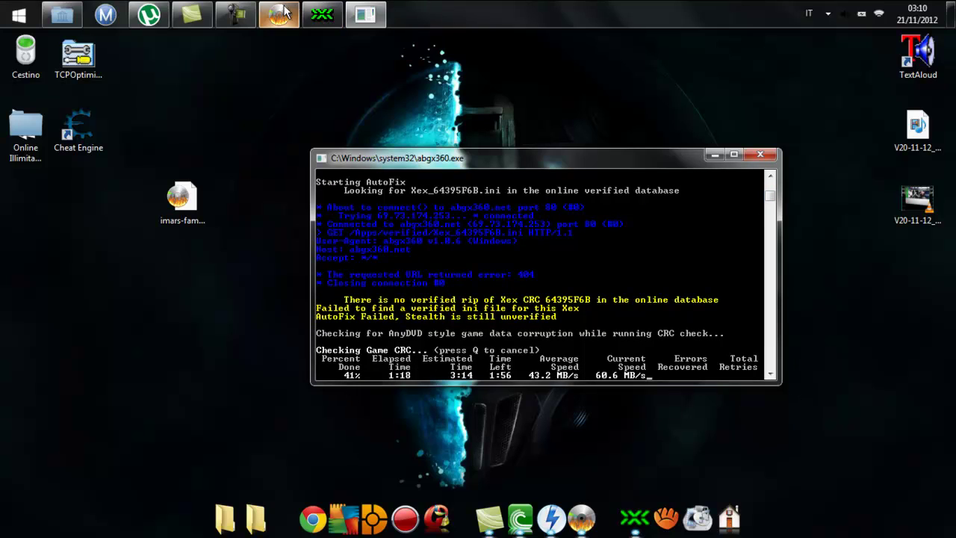
{"action": "left_click", "coordinate": [248, 12]}
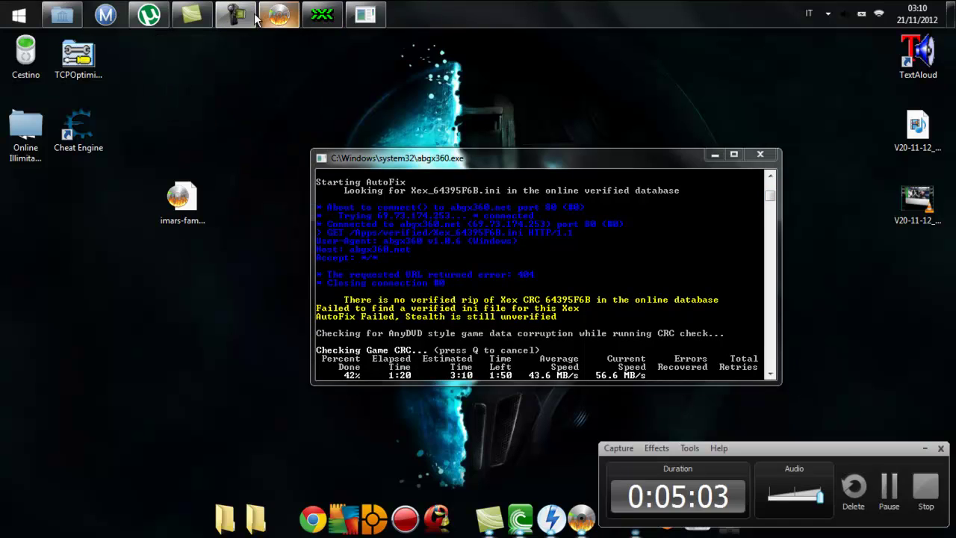
{"action": "left_click", "coordinate": [888, 484]}
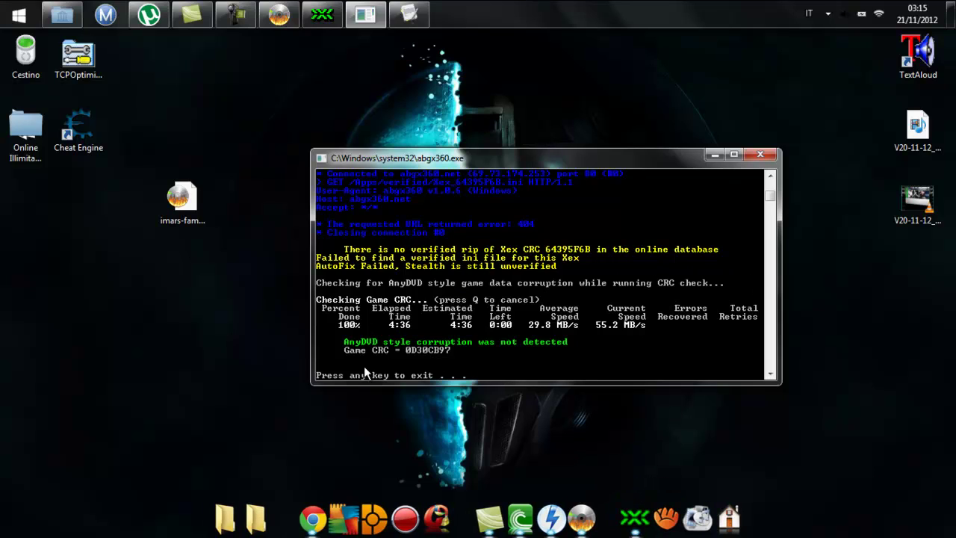
Step: Exit the finished abgx360 console and open the imars-famguy-360 disc image file from the game folder in ImgBurn
{"action": "key", "text": "Return"}
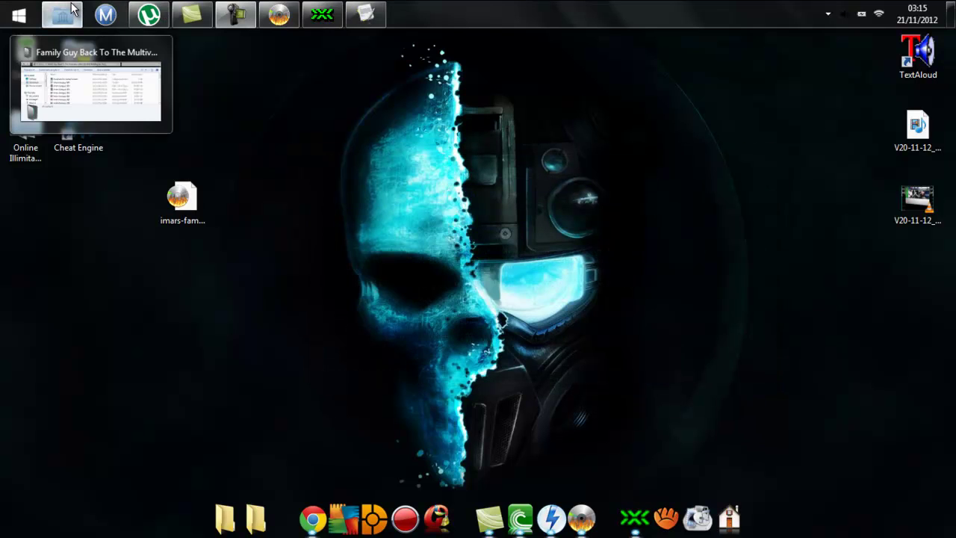
{"action": "left_click", "coordinate": [93, 39]}
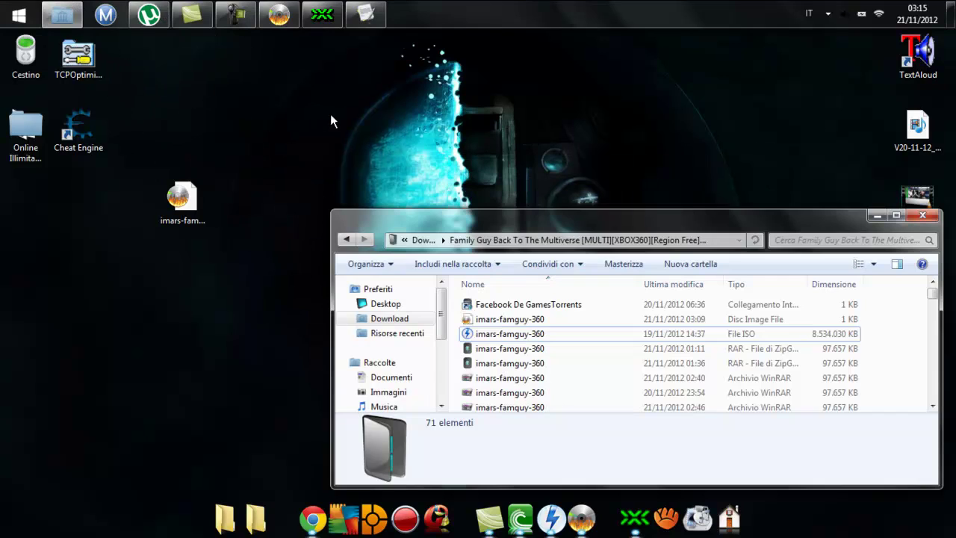
{"action": "left_click", "coordinate": [517, 320]}
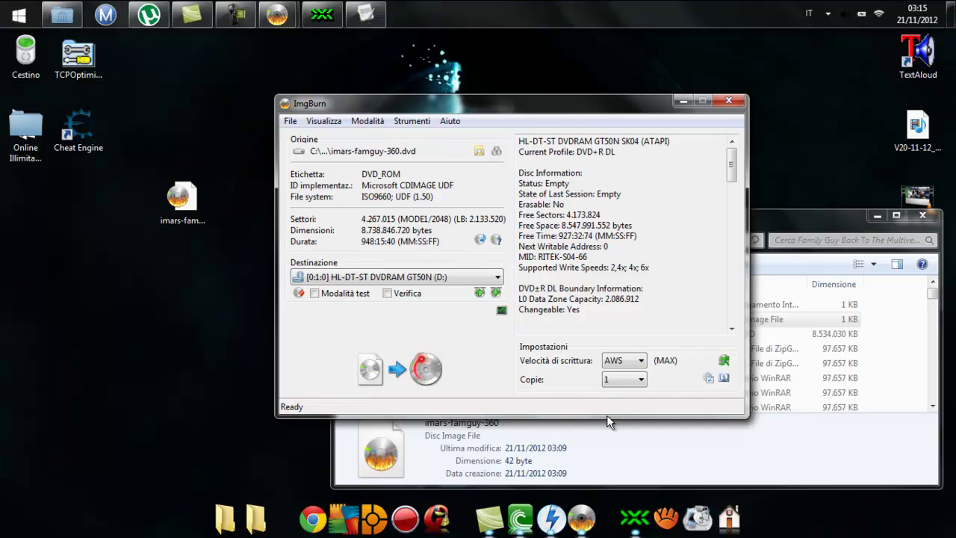
Step: Start burning the image to the dual-layer disc, choosing to write to the end of the disc (troncare)
{"action": "left_click", "coordinate": [410, 374]}
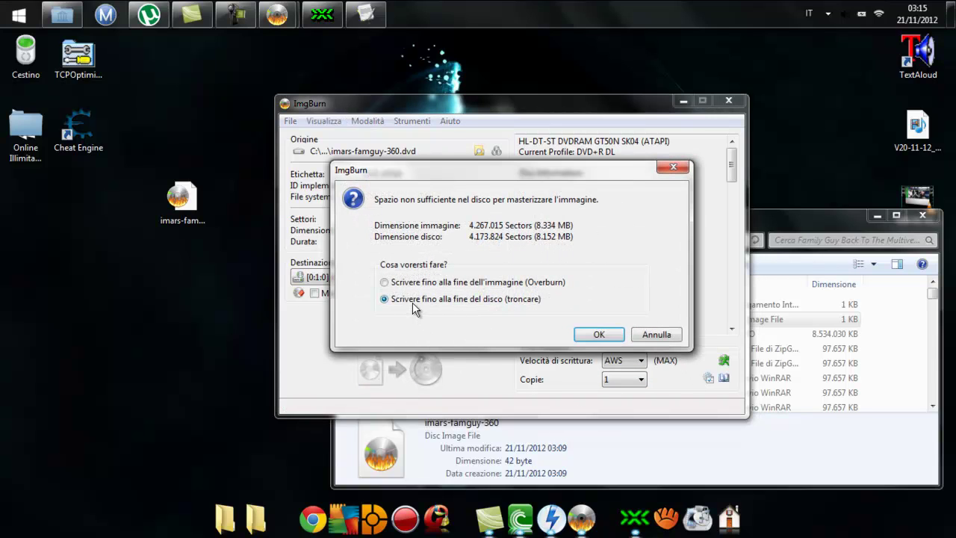
{"action": "left_click", "coordinate": [602, 334]}
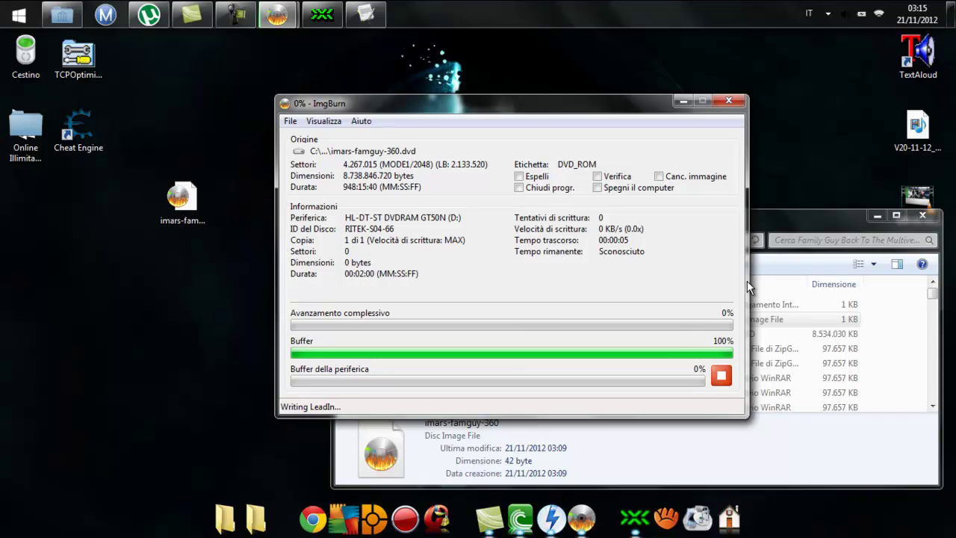
{"action": "mouse_move", "coordinate": [613, 165]}
{"action": "left_click", "coordinate": [236, 14]}
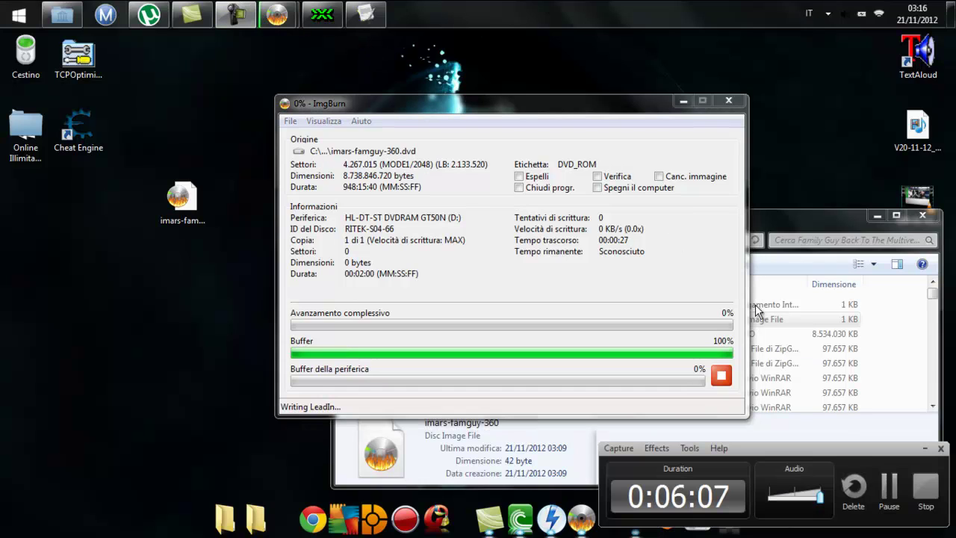